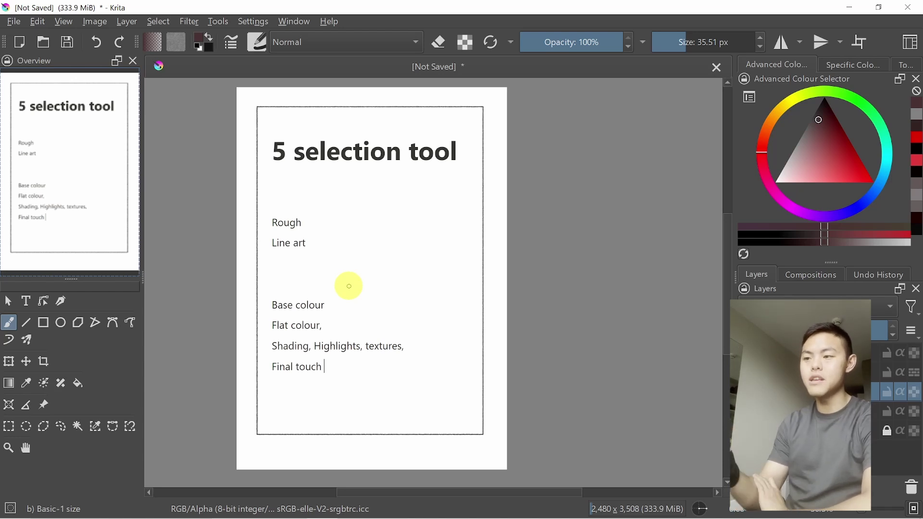
Sketch a small rough head beside the words "Rough" and "Line art" with the Pencil-2 brush.
{"action": "right_click", "coordinate": [349, 286]}
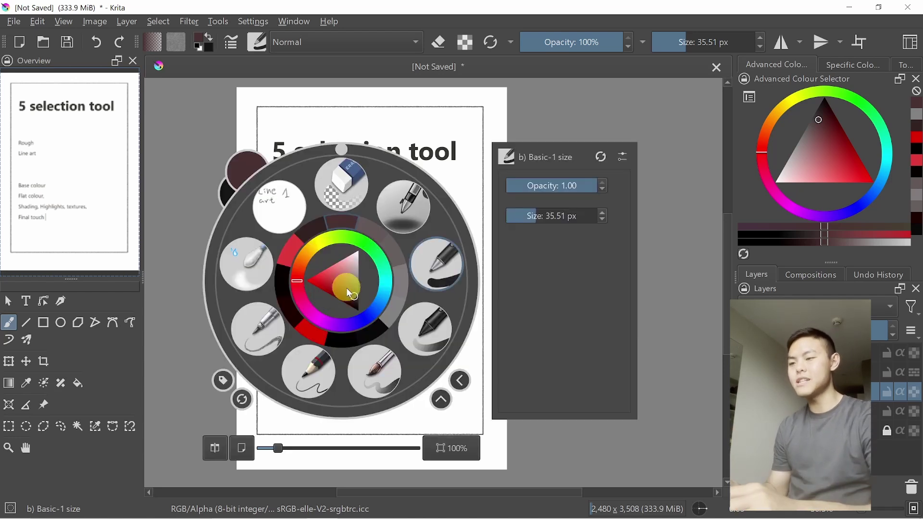
{"action": "left_click", "coordinate": [268, 340]}
{"action": "scroll", "coordinate": [334, 287], "scroll_direction": "up", "scroll_amount": 1}
{"action": "left_click_drag", "start_coordinate": [381, 151], "coordinate": [391, 197]}
{"action": "left_click_drag", "start_coordinate": [402, 155], "coordinate": [406, 201]}
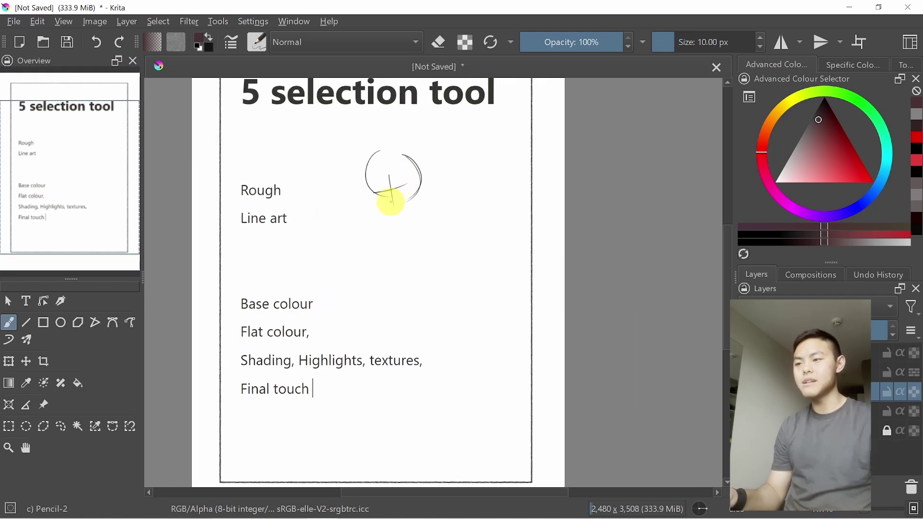
{"action": "left_click_drag", "start_coordinate": [371, 181], "coordinate": [390, 216]}
{"action": "left_click_drag", "start_coordinate": [412, 182], "coordinate": [391, 214]}
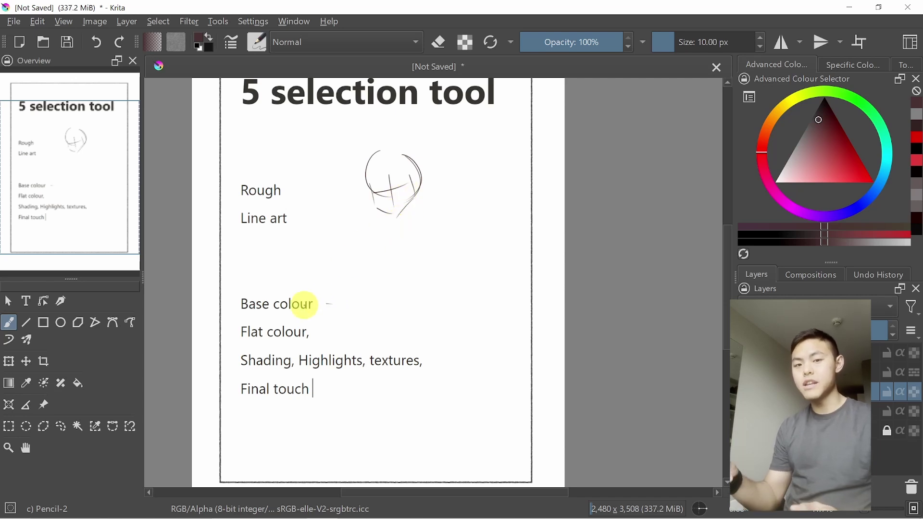
Draw branching lines from "Flat colour" to "Shading", "Highlights" and "textures", and circle "Final touch".
{"action": "mouse_move", "coordinate": [327, 316]}
{"action": "left_mouse_down"}
{"action": "mouse_move", "coordinate": [310, 331]}
{"action": "mouse_move", "coordinate": [324, 346]}
{"action": "left_mouse_up"}
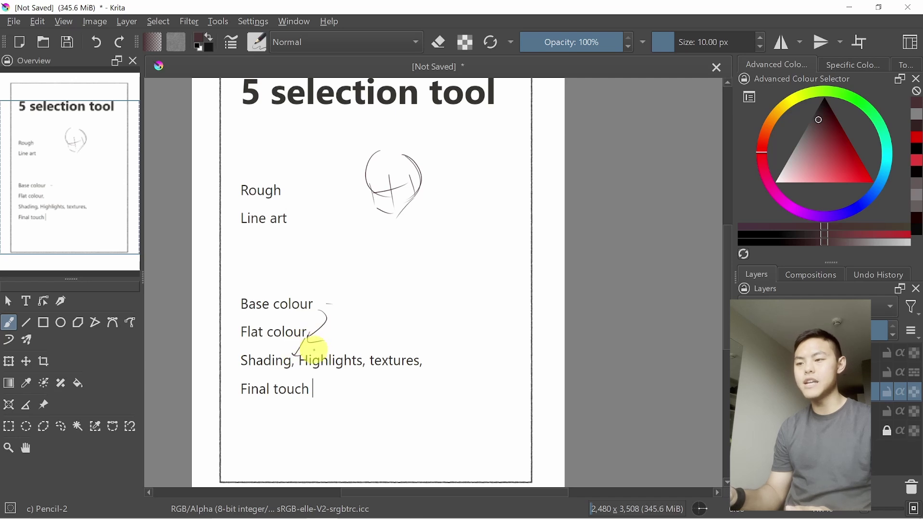
{"action": "left_click_drag", "start_coordinate": [338, 335], "coordinate": [372, 353]}
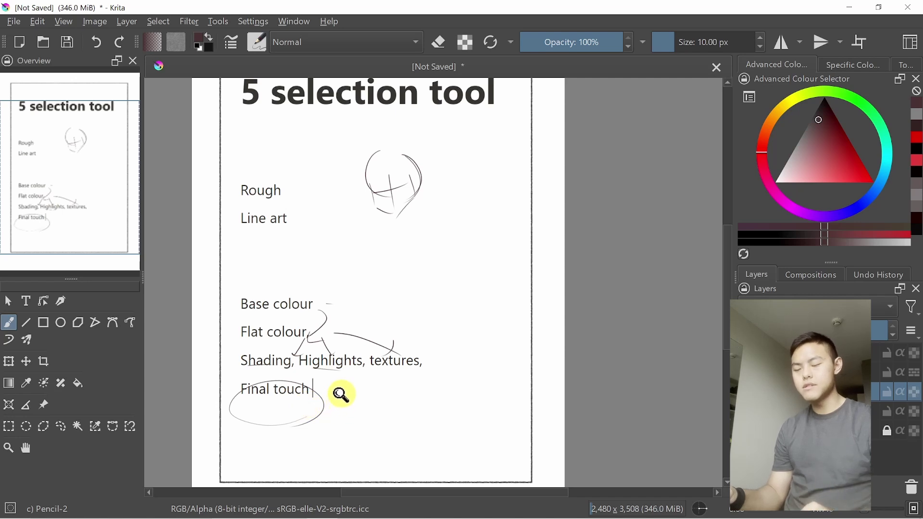
Show the character line art in place of the notes and add a new paint layer.
{"action": "left_click_drag", "start_coordinate": [340, 394], "coordinate": [361, 395]}
{"action": "left_click", "coordinate": [741, 388]}
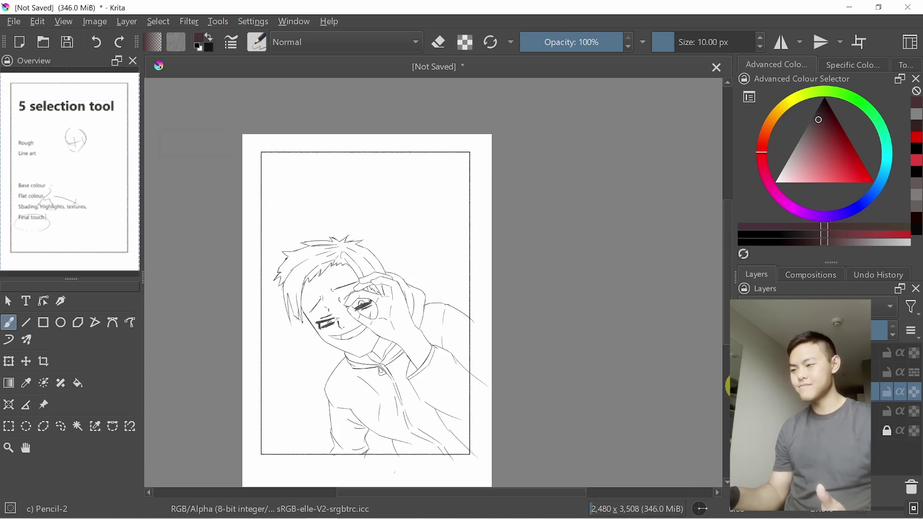
{"action": "scroll", "coordinate": [387, 322], "scroll_direction": "up", "scroll_amount": 2}
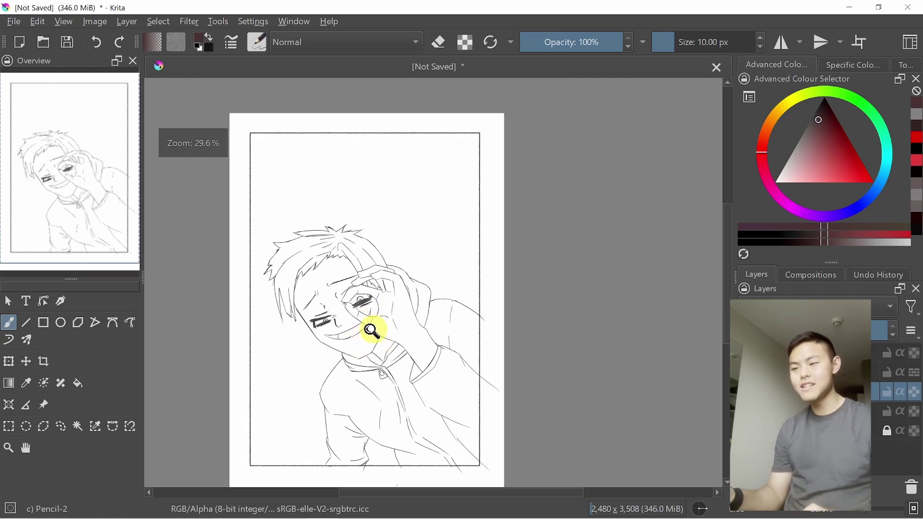
{"action": "key", "text": "Insert"}
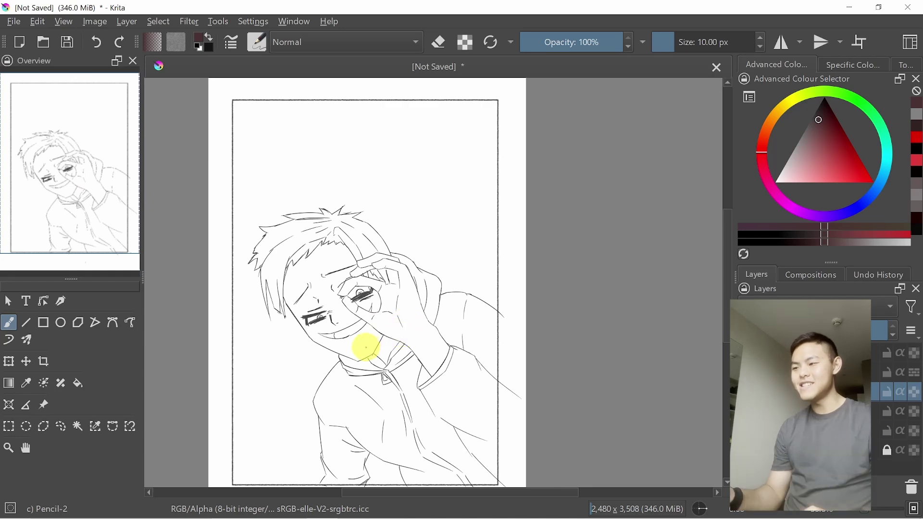
{"action": "scroll", "coordinate": [366, 342], "scroll_direction": "down", "scroll_amount": 1}
{"action": "left_click_drag", "start_coordinate": [373, 354], "coordinate": [367, 289]}
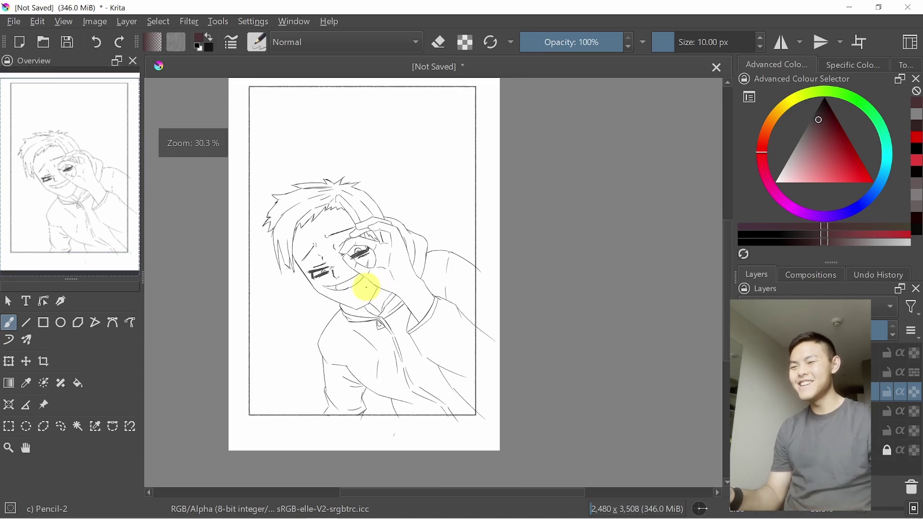
{"action": "scroll", "coordinate": [365, 308], "scroll_direction": "up", "scroll_amount": 1}
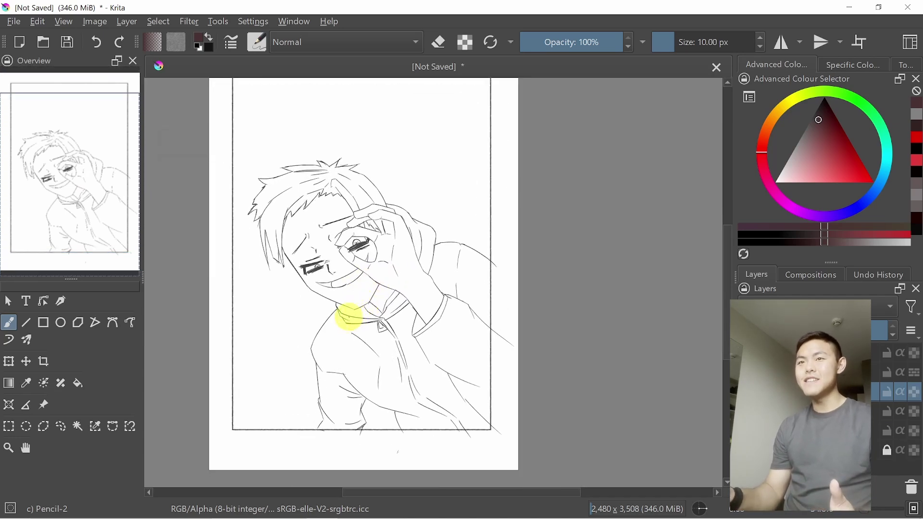
Try flood-filling the jacket with dark grey and undo the fill.
{"action": "left_click", "coordinate": [808, 124]}
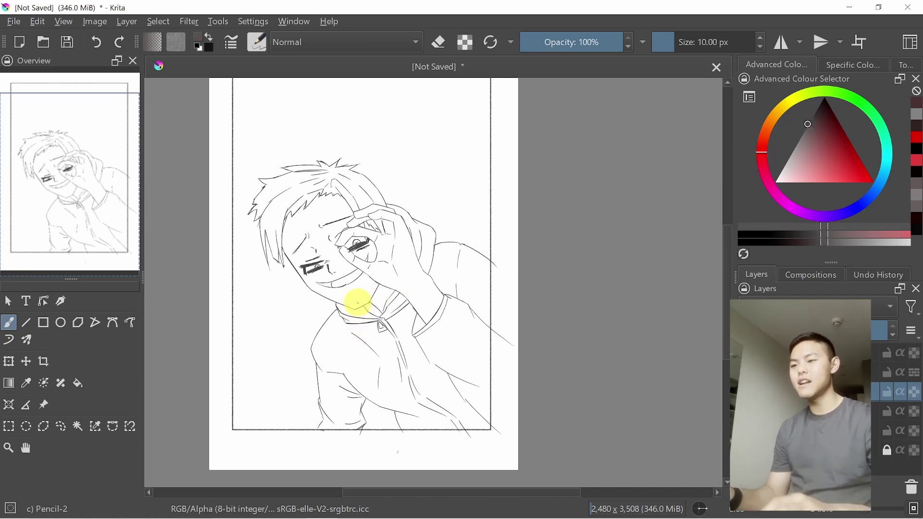
{"action": "scroll", "coordinate": [347, 352], "scroll_direction": "up", "scroll_amount": 2}
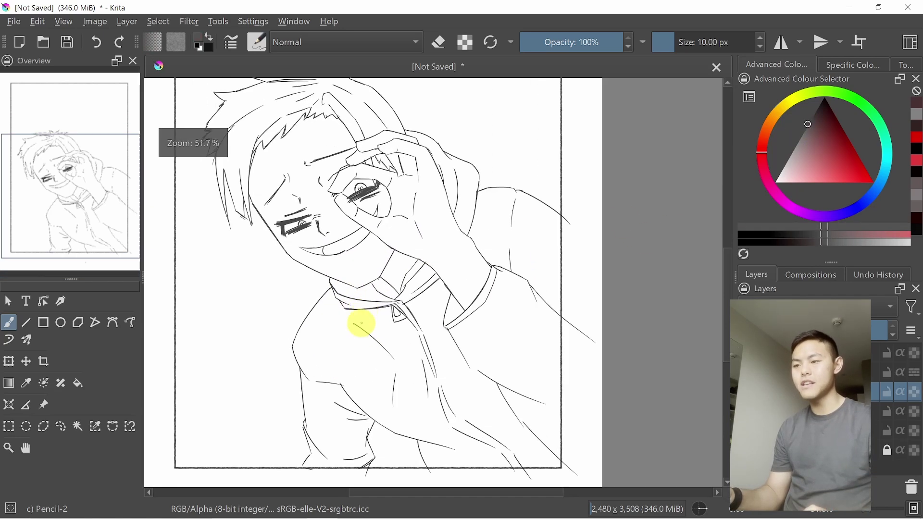
{"action": "key", "text": "f"}
{"action": "left_click", "coordinate": [348, 360]}
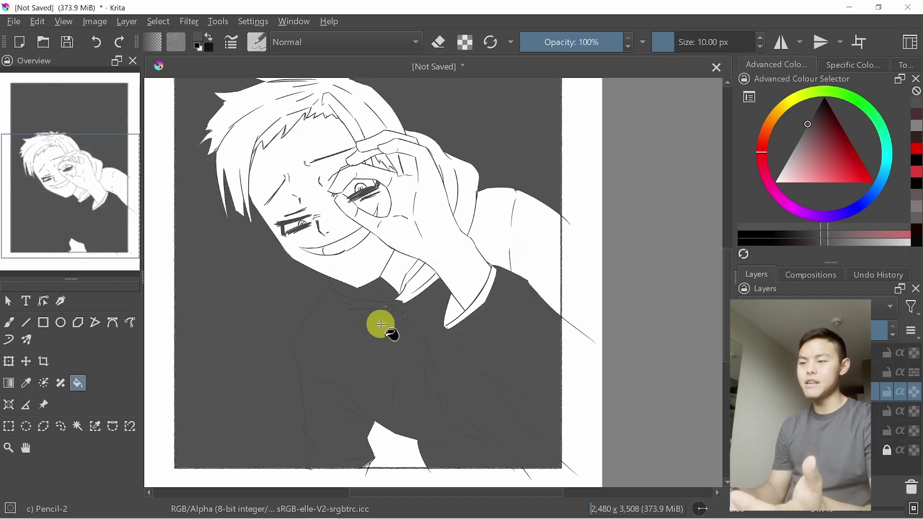
{"action": "scroll", "coordinate": [383, 309], "scroll_direction": "down", "scroll_amount": 2}
{"action": "key", "text": "ctrl+z"}
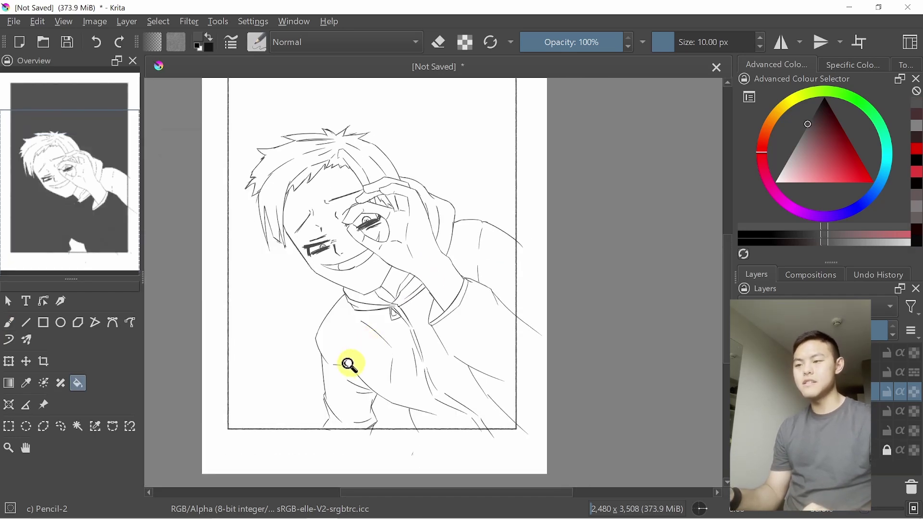
{"action": "scroll", "coordinate": [336, 353], "scroll_direction": "up", "scroll_amount": 1}
{"action": "scroll", "coordinate": [333, 351], "scroll_direction": "up", "scroll_amount": 3}
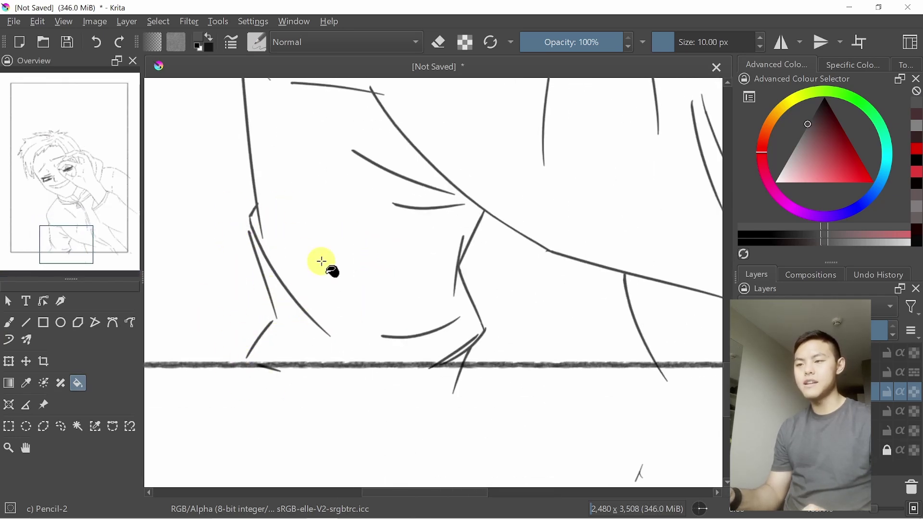
{"action": "scroll", "coordinate": [323, 390], "scroll_direction": "down", "scroll_amount": 4}
{"action": "left_click_drag", "start_coordinate": [338, 232], "coordinate": [340, 381]}
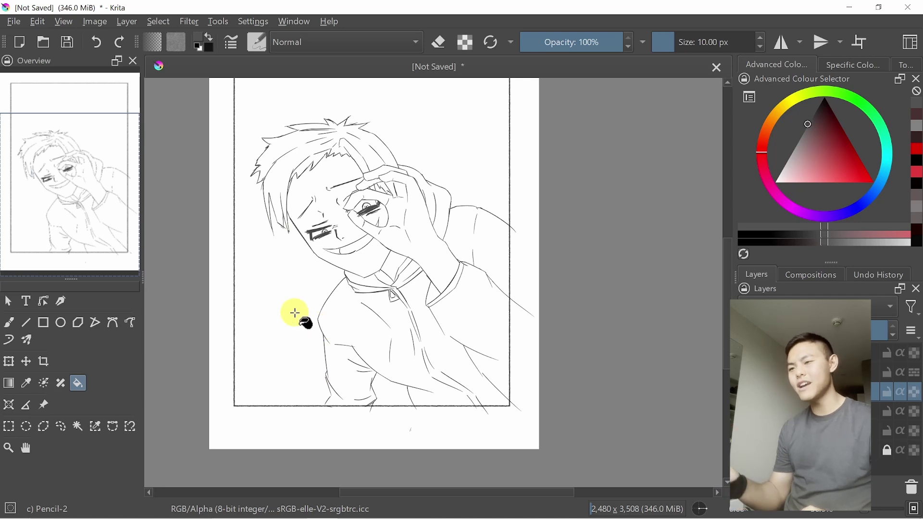
Enlarge the Pencil-2 brush, try dark brownish-grey strokes on the jacket and undo them.
{"action": "key", "text": "b"}
{"action": "left_click", "coordinate": [811, 129]}
{"action": "key", "text": "]"}
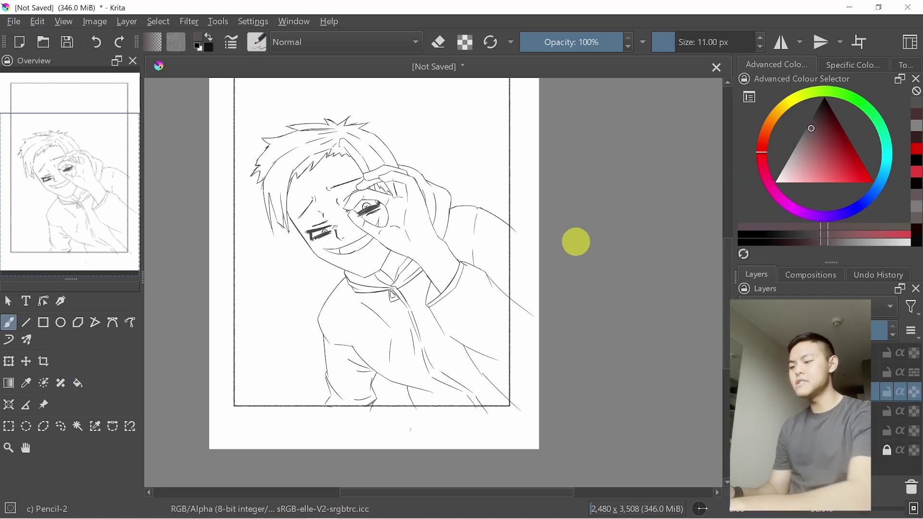
{"action": "key", "text": "]"}
{"action": "key", "text": "]"}
{"action": "key", "text": "]"}
{"action": "key", "text": "]"}
{"action": "key", "text": "]"}
{"action": "key", "text": "]"}
{"action": "key", "text": "]"}
{"action": "key", "text": "]"}
{"action": "key", "text": "]"}
{"action": "key", "text": "]"}
{"action": "key", "text": "]"}
{"action": "key", "text": "]"}
{"action": "key", "text": "]"}
{"action": "key", "text": "]"}
{"action": "key", "text": "]"}
{"action": "key", "text": "]"}
{"action": "key", "text": "]"}
{"action": "left_click_drag", "start_coordinate": [372, 273], "coordinate": [387, 230]}
{"action": "mouse_move", "coordinate": [336, 327]}
{"action": "left_mouse_down"}
{"action": "mouse_move", "coordinate": [350, 292]}
{"action": "mouse_move", "coordinate": [358, 177]}
{"action": "mouse_move", "coordinate": [285, 317]}
{"action": "left_mouse_up"}
{"action": "key", "text": "ctrl+z"}
Paint a broad dark brownish-grey band along the jacket's shoulder and sleeve outline with the 93.92 px Basic-2 Opacity brush.
{"action": "right_click", "coordinate": [355, 159]}
{"action": "left_click", "coordinate": [442, 273]}
{"action": "mouse_move", "coordinate": [365, 147]}
{"action": "left_mouse_down"}
{"action": "mouse_move", "coordinate": [318, 229]}
{"action": "mouse_move", "coordinate": [331, 199]}
{"action": "mouse_move", "coordinate": [301, 233]}
{"action": "mouse_move", "coordinate": [323, 339]}
{"action": "mouse_move", "coordinate": [313, 412]}
{"action": "left_mouse_up"}
{"action": "scroll", "coordinate": [308, 286], "scroll_direction": "up", "scroll_amount": 2}
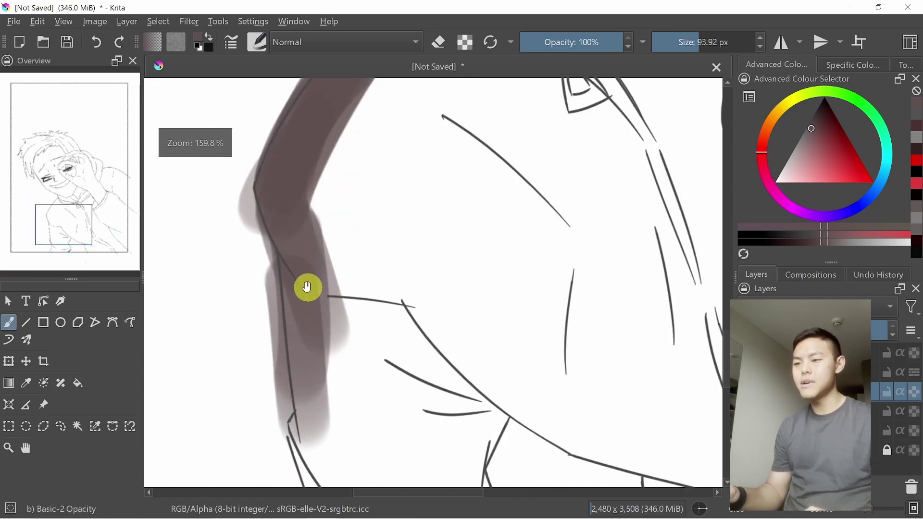
{"action": "left_click_drag", "start_coordinate": [292, 250], "coordinate": [307, 298]}
{"action": "left_click_drag", "start_coordinate": [307, 299], "coordinate": [318, 270]}
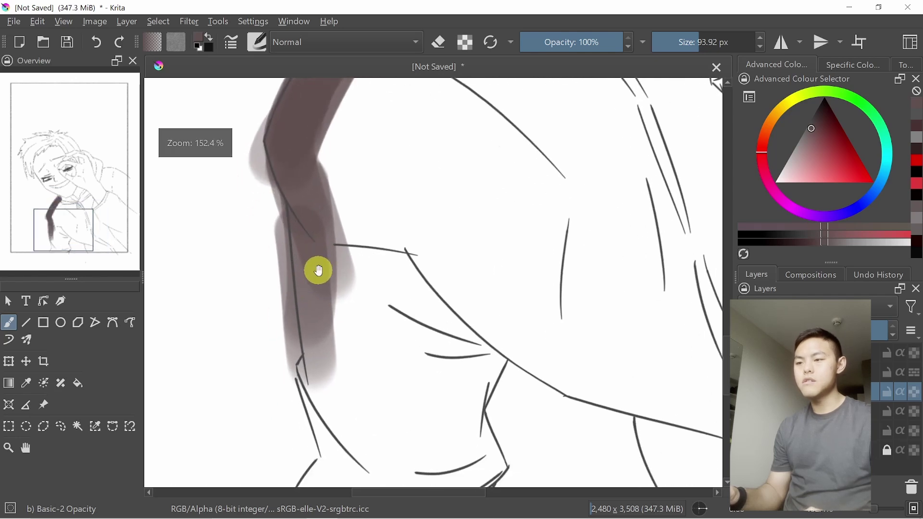
Erase the paint that spills outside the shoulder and sleeve outline.
{"action": "key", "text": "e"}
{"action": "mouse_move", "coordinate": [266, 244]}
{"action": "left_mouse_down"}
{"action": "mouse_move", "coordinate": [272, 345]}
{"action": "mouse_move", "coordinate": [266, 226]}
{"action": "mouse_move", "coordinate": [274, 365]}
{"action": "left_mouse_up"}
{"action": "mouse_move", "coordinate": [268, 268]}
{"action": "left_mouse_down"}
{"action": "mouse_move", "coordinate": [262, 227]}
{"action": "mouse_move", "coordinate": [270, 233]}
{"action": "mouse_move", "coordinate": [256, 179]}
{"action": "mouse_move", "coordinate": [249, 185]}
{"action": "mouse_move", "coordinate": [263, 194]}
{"action": "mouse_move", "coordinate": [280, 270]}
{"action": "mouse_move", "coordinate": [272, 258]}
{"action": "mouse_move", "coordinate": [298, 183]}
{"action": "left_mouse_up"}
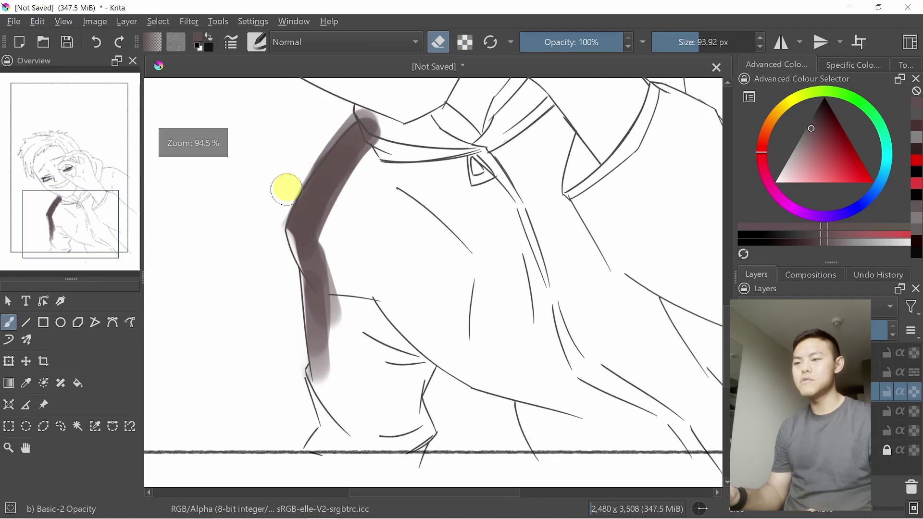
{"action": "mouse_move", "coordinate": [354, 121]}
{"action": "left_mouse_down"}
{"action": "mouse_move", "coordinate": [335, 191]}
{"action": "mouse_move", "coordinate": [479, 231]}
{"action": "left_mouse_up"}
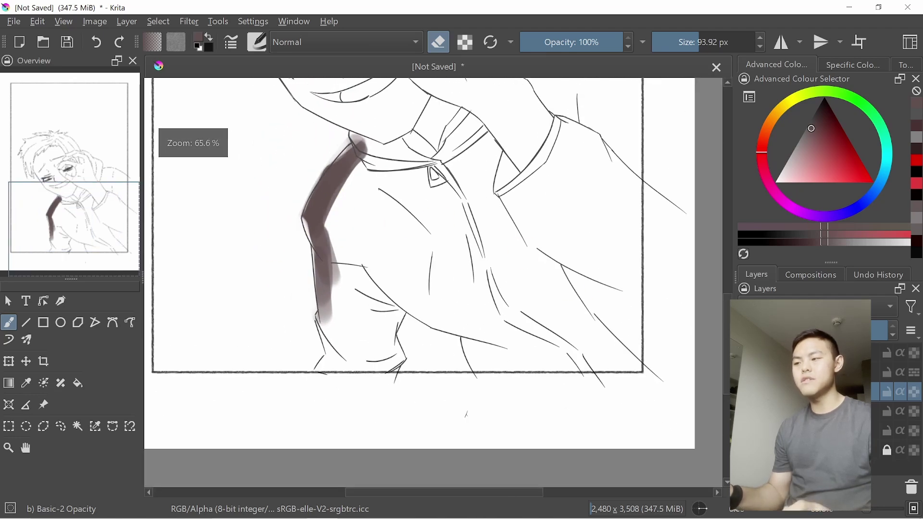
Clear the painted band from the layer and add a new paint layer.
{"action": "key", "text": "Delete"}
{"action": "key", "text": "Insert"}
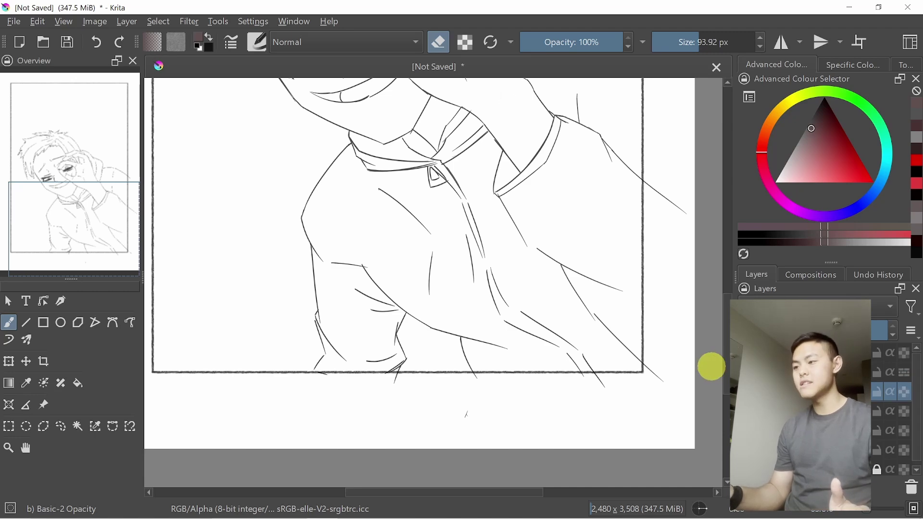
{"action": "left_click_drag", "start_coordinate": [490, 261], "coordinate": [451, 269]}
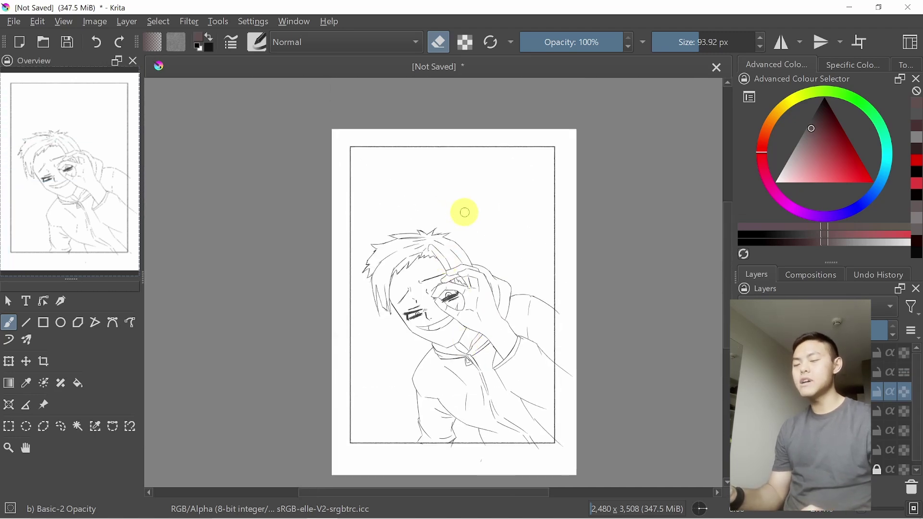
Draw a speech-bubble-shaped freehand selection above the character's head and activate its selection mask.
{"action": "left_click", "coordinate": [60, 428]}
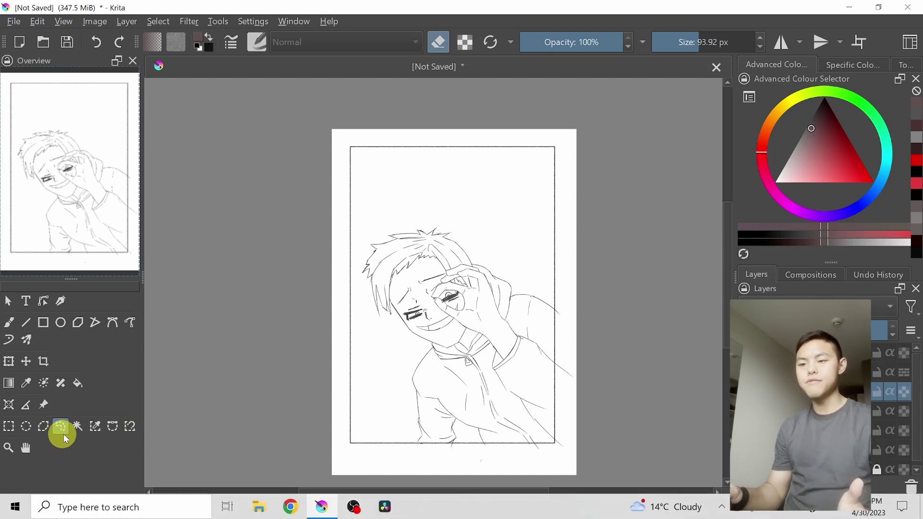
{"action": "left_click_drag", "start_coordinate": [343, 207], "coordinate": [394, 220]}
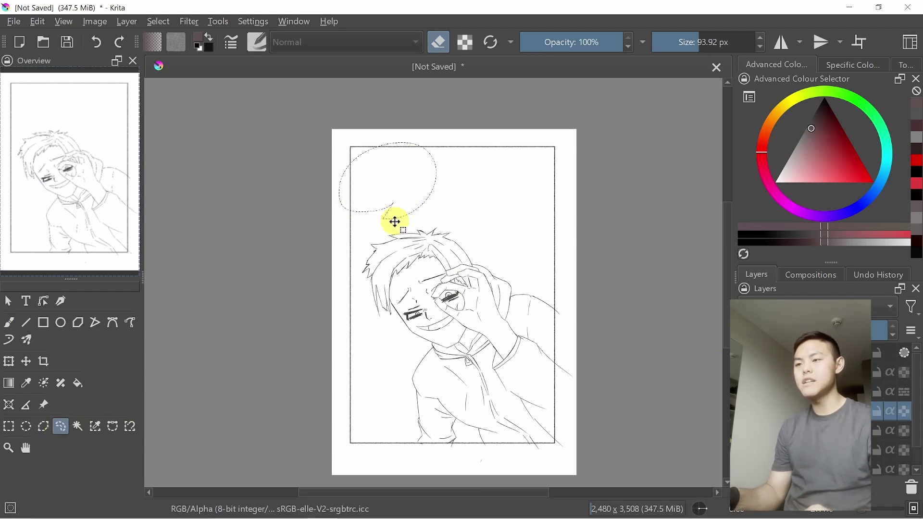
{"action": "left_click", "coordinate": [817, 352]}
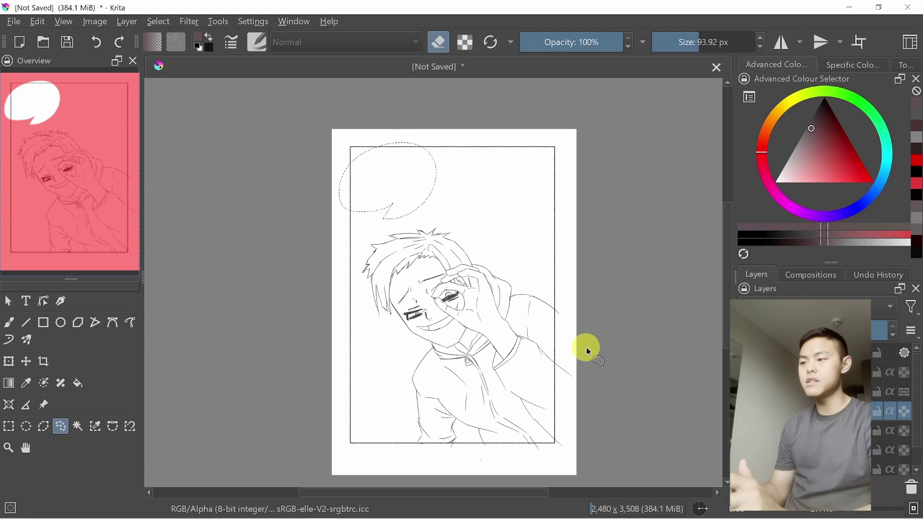
Try a brush stroke across the edge of the speech-bubble selection and undo it.
{"action": "key", "text": "b"}
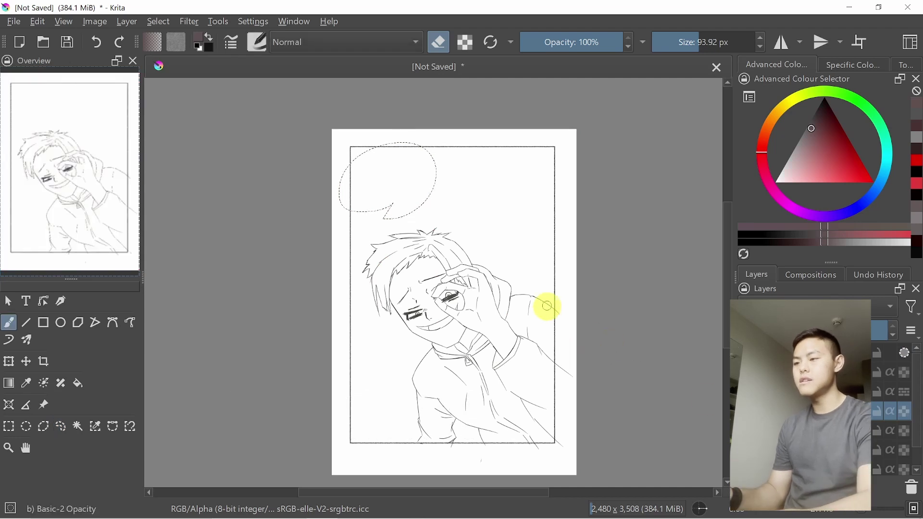
{"action": "mouse_move", "coordinate": [434, 134]}
{"action": "left_mouse_down"}
{"action": "mouse_move", "coordinate": [431, 124]}
{"action": "mouse_move", "coordinate": [391, 206]}
{"action": "mouse_move", "coordinate": [438, 162]}
{"action": "left_mouse_up"}
{"action": "key", "text": "ctrl+z"}
{"action": "key", "text": "ctrl+z"}
{"action": "key", "text": "ctrl+z"}
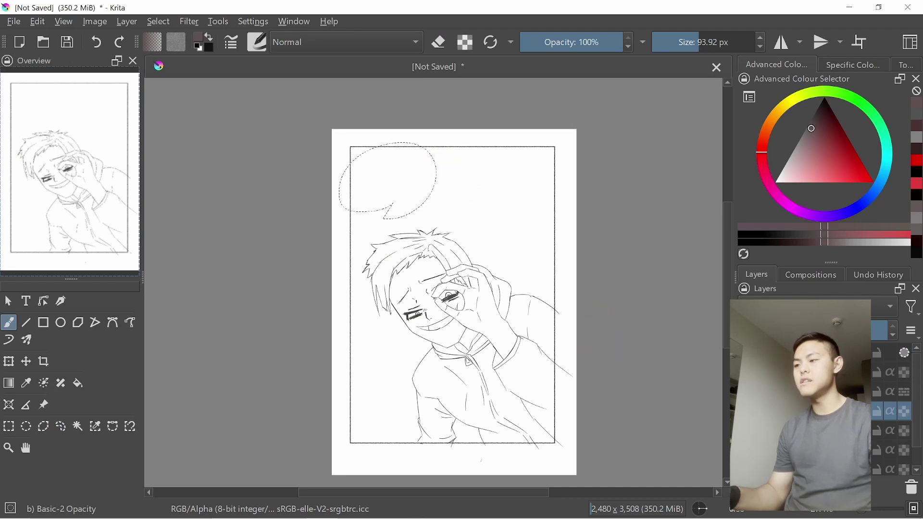
On the selection mask, add a freehand lobe to the speech-bubble selection, then subtract its right-hand part.
{"action": "left_click", "coordinate": [817, 352]}
{"action": "left_click", "coordinate": [60, 426]}
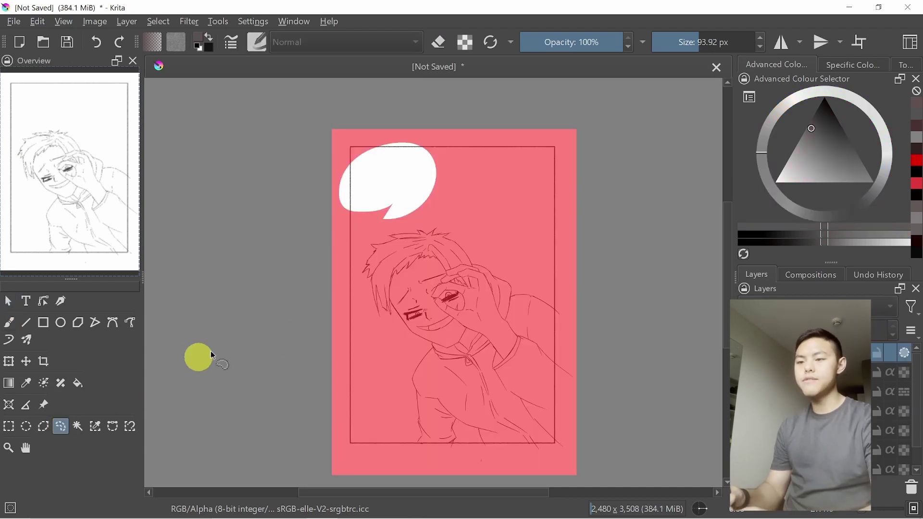
{"action": "mouse_move", "coordinate": [435, 206]}
{"action": "left_mouse_down"}
{"action": "mouse_move", "coordinate": [445, 135]}
{"action": "mouse_move", "coordinate": [403, 144]}
{"action": "left_mouse_up"}
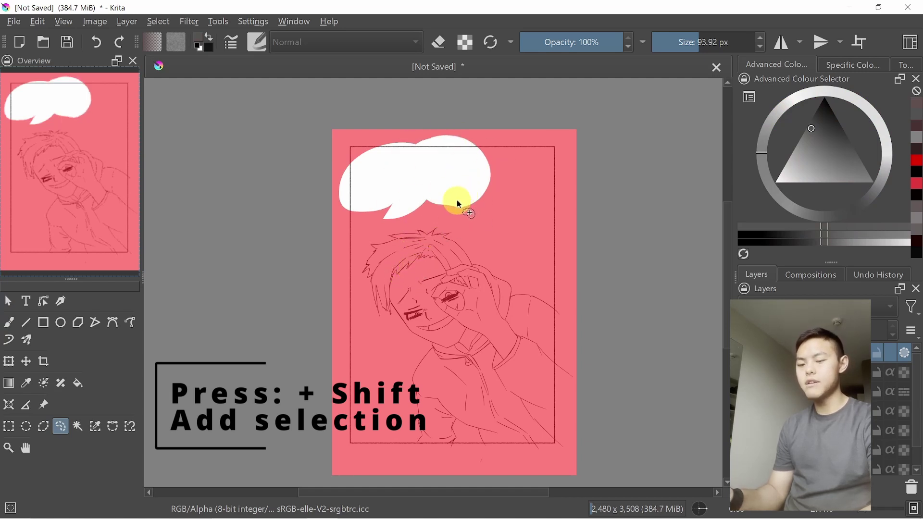
{"action": "mouse_move", "coordinate": [479, 226]}
{"action": "left_mouse_down"}
{"action": "mouse_move", "coordinate": [383, 144]}
{"action": "mouse_move", "coordinate": [476, 212]}
{"action": "left_mouse_up"}
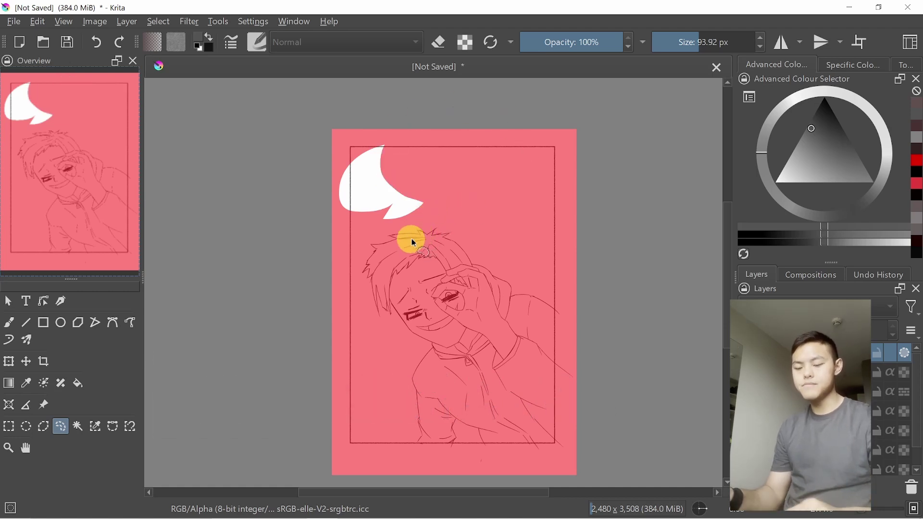
Invert the speech-bubble selection, deselect everything and return to the freehand brush.
{"action": "key", "text": "ctrl+shift+i"}
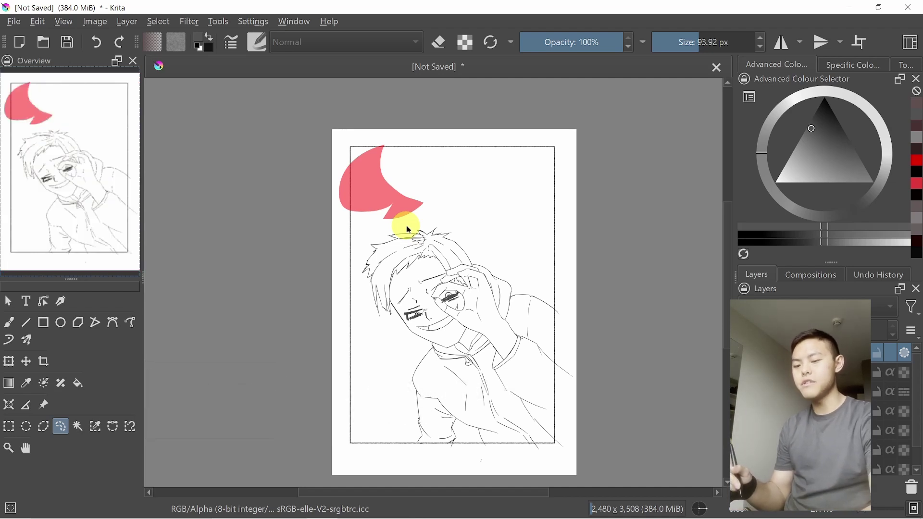
{"action": "key", "text": "ctrl+shift+a"}
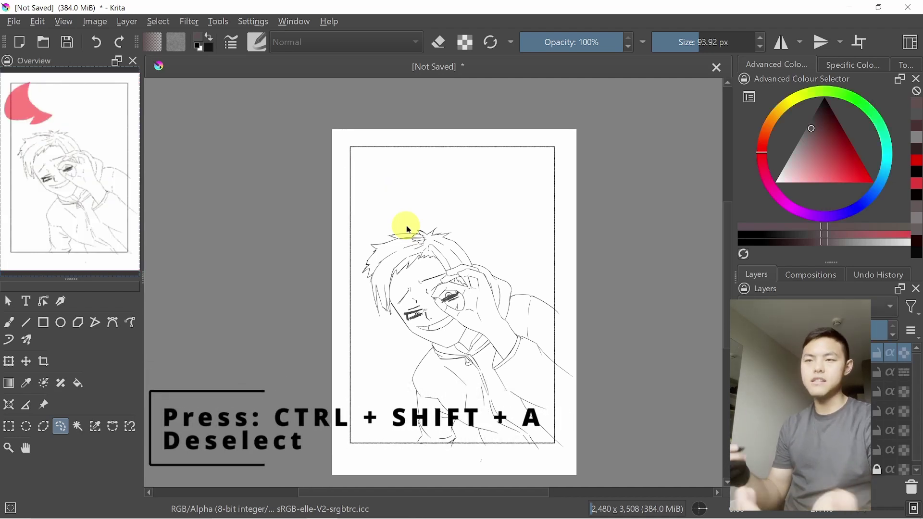
{"action": "key", "text": "b"}
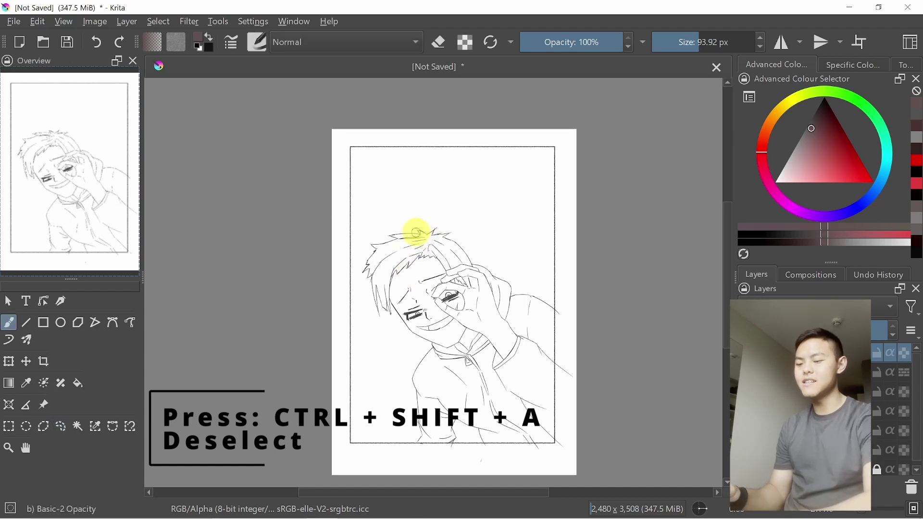
{"action": "mouse_move", "coordinate": [384, 216]}
{"action": "left_mouse_down"}
{"action": "mouse_move", "coordinate": [399, 182]}
{"action": "mouse_move", "coordinate": [385, 161]}
{"action": "mouse_move", "coordinate": [416, 156]}
{"action": "left_mouse_up"}
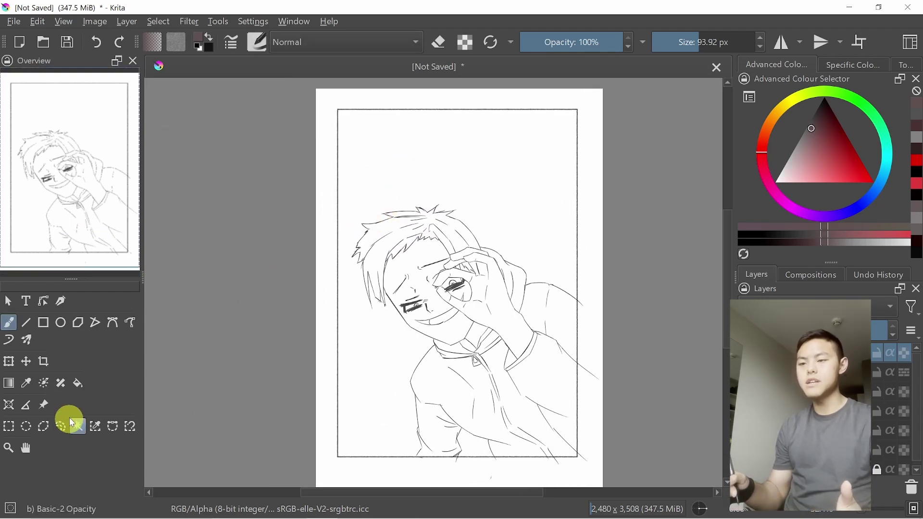
Draw a rounded freehand selection in the blank area above the character's hair, then deselect it.
{"action": "left_click", "coordinate": [61, 426]}
{"action": "mouse_move", "coordinate": [373, 199]}
{"action": "left_mouse_down"}
{"action": "mouse_move", "coordinate": [323, 200]}
{"action": "mouse_move", "coordinate": [402, 197]}
{"action": "left_mouse_up"}
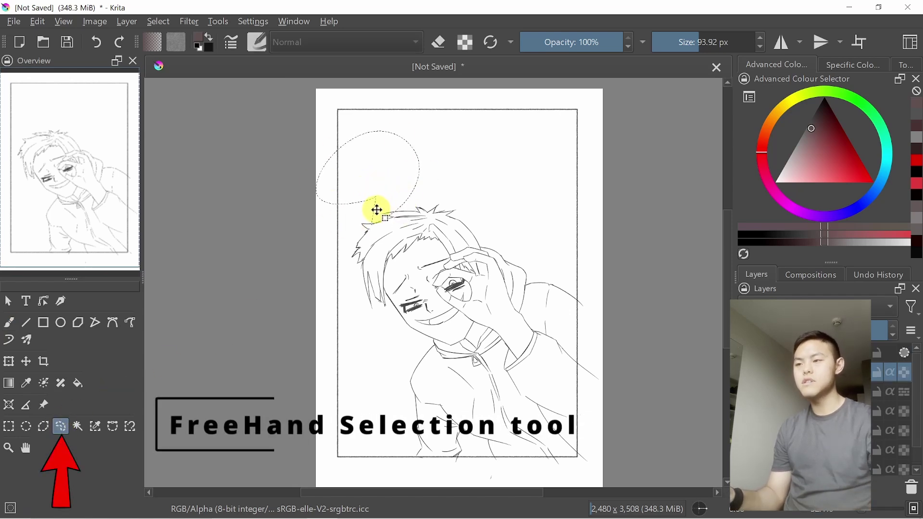
{"action": "key", "text": "ctrl+shift+a"}
Draw an oval freehand selection around the outer hair tips on the left side of the head and shift it slightly right.
{"action": "left_click_drag", "start_coordinate": [379, 266], "coordinate": [379, 204]}
{"action": "mouse_move", "coordinate": [374, 172]}
{"action": "left_mouse_down"}
{"action": "mouse_move", "coordinate": [330, 204]}
{"action": "mouse_move", "coordinate": [362, 276]}
{"action": "left_mouse_up"}
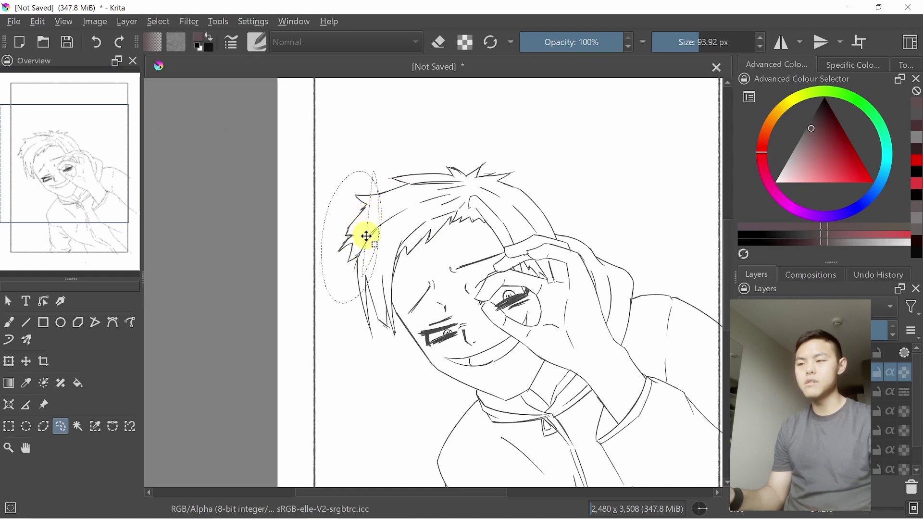
{"action": "mouse_move", "coordinate": [372, 219]}
{"action": "left_mouse_down"}
{"action": "mouse_move", "coordinate": [370, 200]}
{"action": "mouse_move", "coordinate": [383, 241]}
{"action": "mouse_move", "coordinate": [371, 230]}
{"action": "left_mouse_up"}
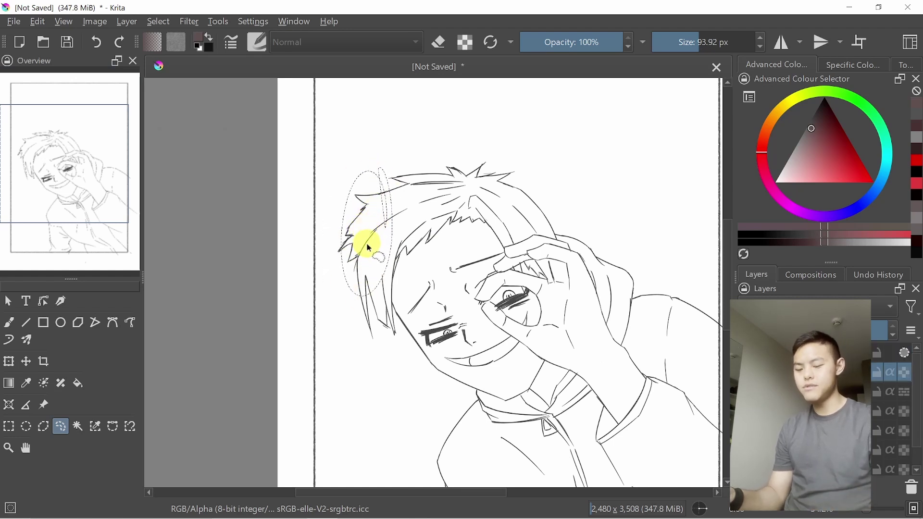
Try moving the selected hair area with the Transform tool and undo the move.
{"action": "key", "text": "ctrl+t"}
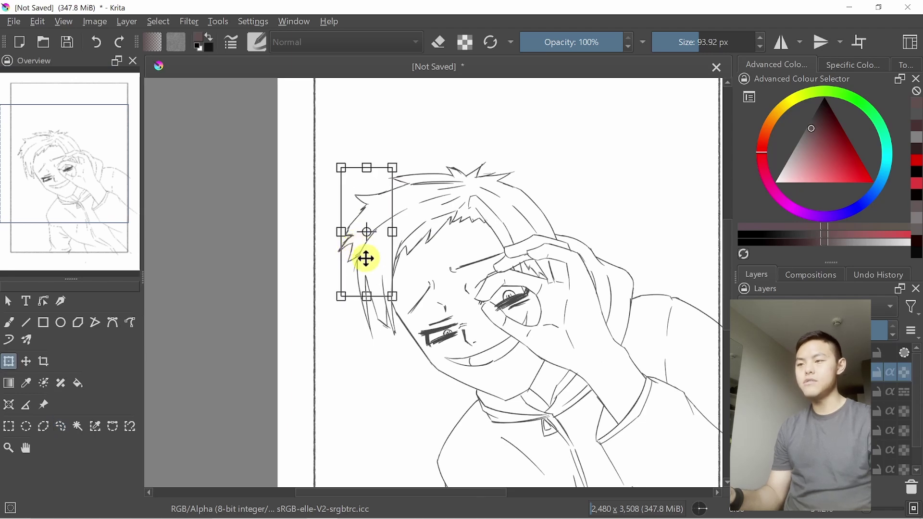
{"action": "mouse_move", "coordinate": [374, 265]}
{"action": "left_mouse_down"}
{"action": "mouse_move", "coordinate": [362, 272]}
{"action": "mouse_move", "coordinate": [380, 271]}
{"action": "left_mouse_up"}
{"action": "key", "text": "ctrl+z"}
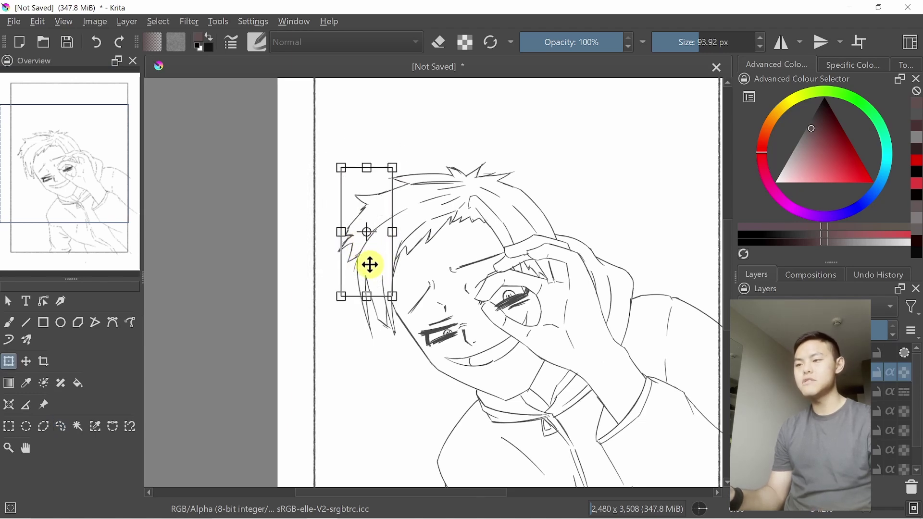
Select the enclosed gap between the lower sleeve and the torso with the contiguous selection tool, and activate the selection mask.
{"action": "left_click", "coordinate": [77, 426]}
{"action": "scroll", "coordinate": [213, 411], "scroll_direction": "down", "scroll_amount": 5}
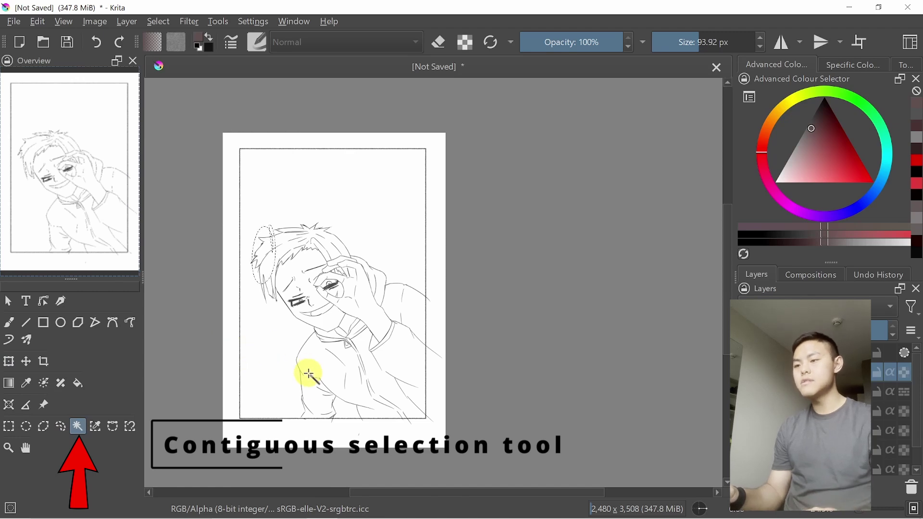
{"action": "scroll", "coordinate": [309, 374], "scroll_direction": "up", "scroll_amount": 5}
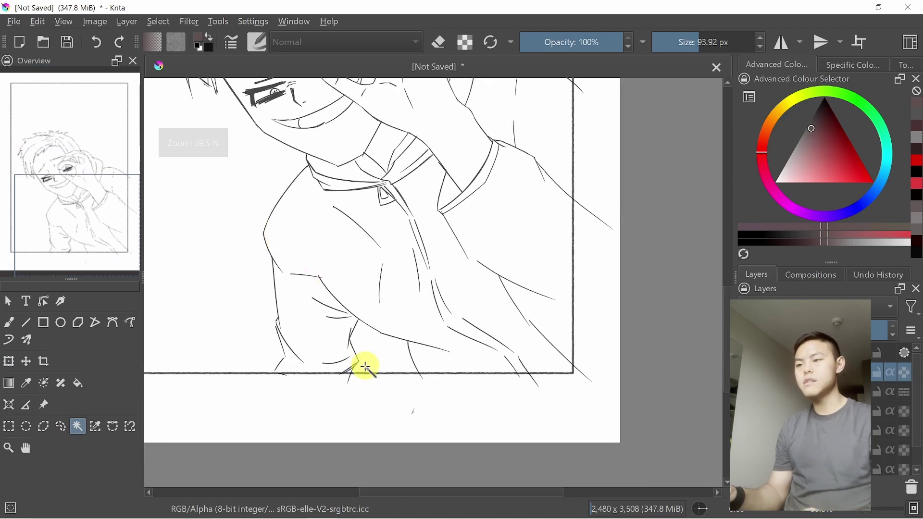
{"action": "left_click", "coordinate": [377, 358]}
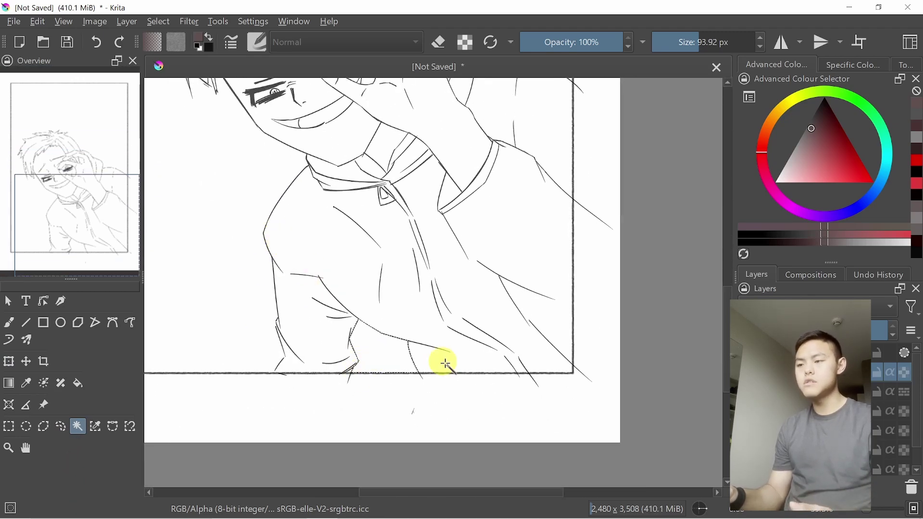
{"action": "left_click", "coordinate": [745, 353]}
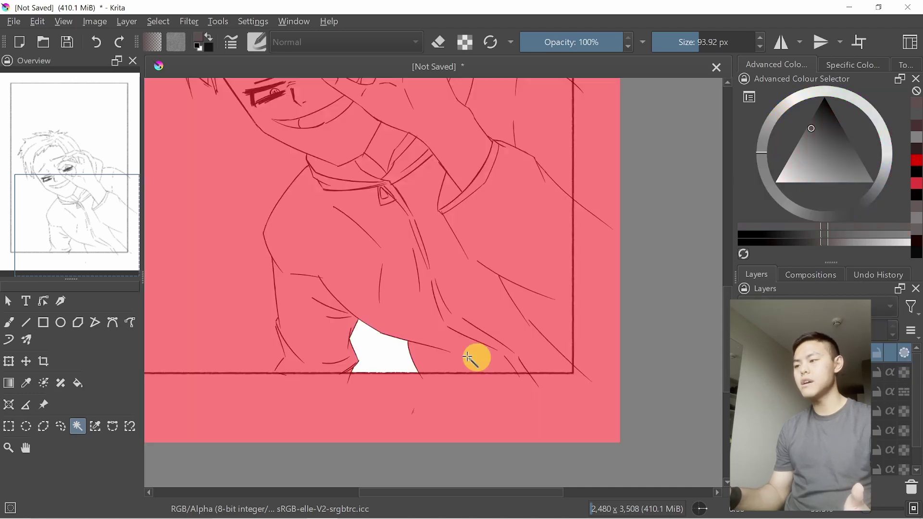
Make contiguous selections of the shoulder area behind the raised hand, the hood, and finally the background beside the head.
{"action": "left_click_drag", "start_coordinate": [388, 302], "coordinate": [387, 342]}
{"action": "scroll", "coordinate": [384, 344], "scroll_direction": "up", "scroll_amount": 5}
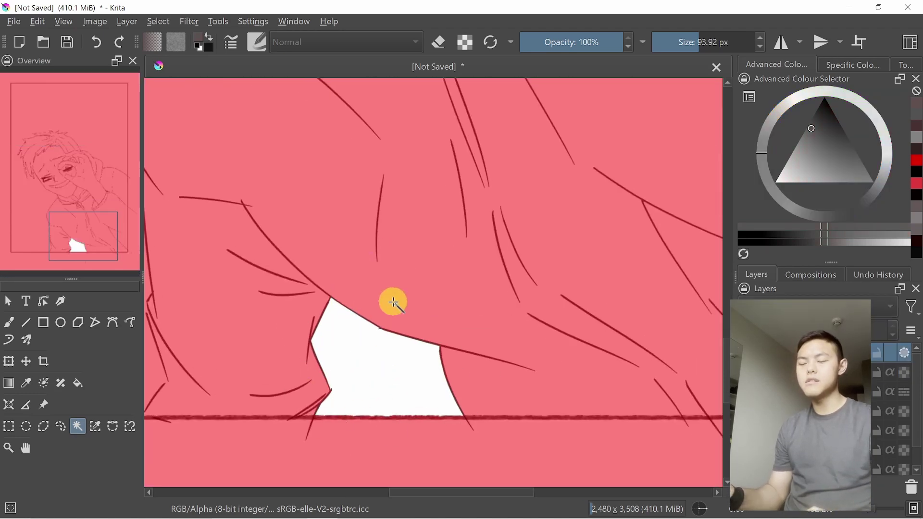
{"action": "left_click_drag", "start_coordinate": [392, 279], "coordinate": [385, 388]}
{"action": "left_click_drag", "start_coordinate": [441, 199], "coordinate": [417, 340]}
{"action": "left_click", "coordinate": [474, 290]}
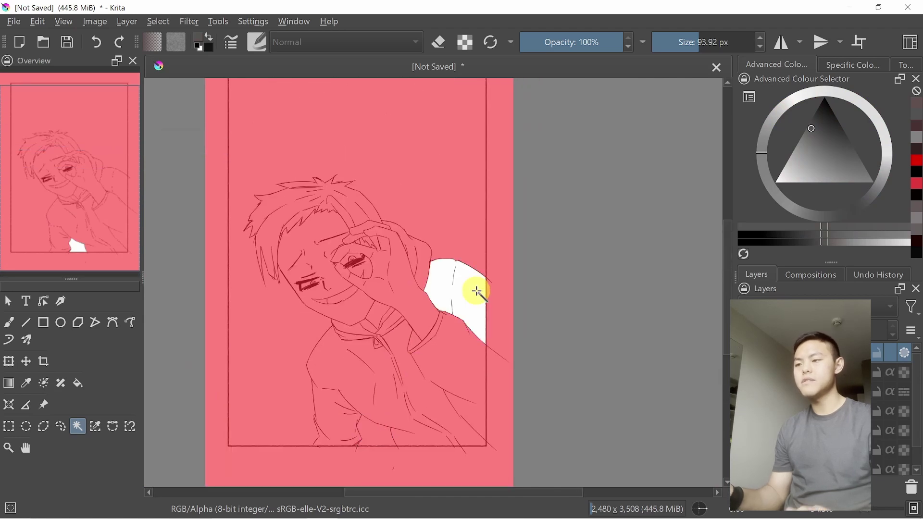
{"action": "left_click", "coordinate": [423, 260]}
{"action": "left_click", "coordinate": [454, 195]}
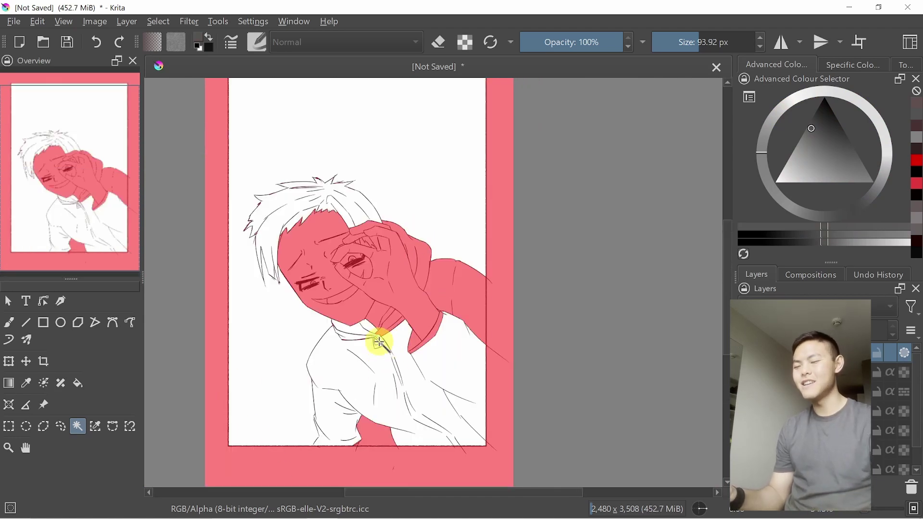
Start a curve selection at the shoulder line beside the collar and trace it down the outer shoulder outline.
{"action": "left_click_drag", "start_coordinate": [325, 374], "coordinate": [318, 271]}
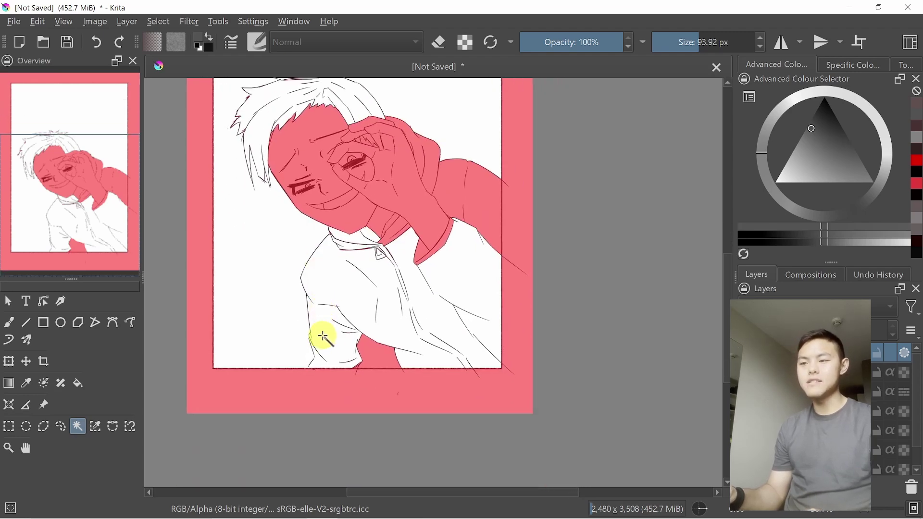
{"action": "scroll", "coordinate": [350, 288], "scroll_direction": "up", "scroll_amount": 5}
{"action": "scroll", "coordinate": [299, 302], "scroll_direction": "down", "scroll_amount": 6}
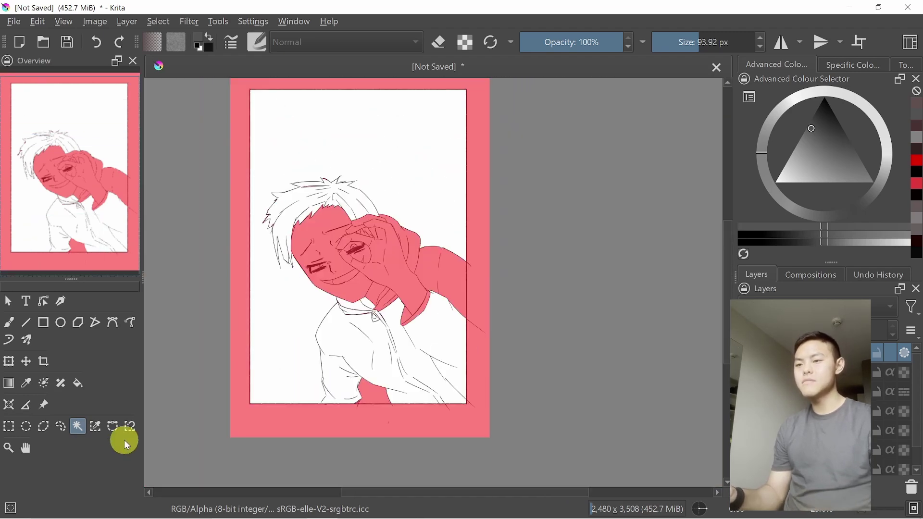
{"action": "left_click", "coordinate": [113, 427]}
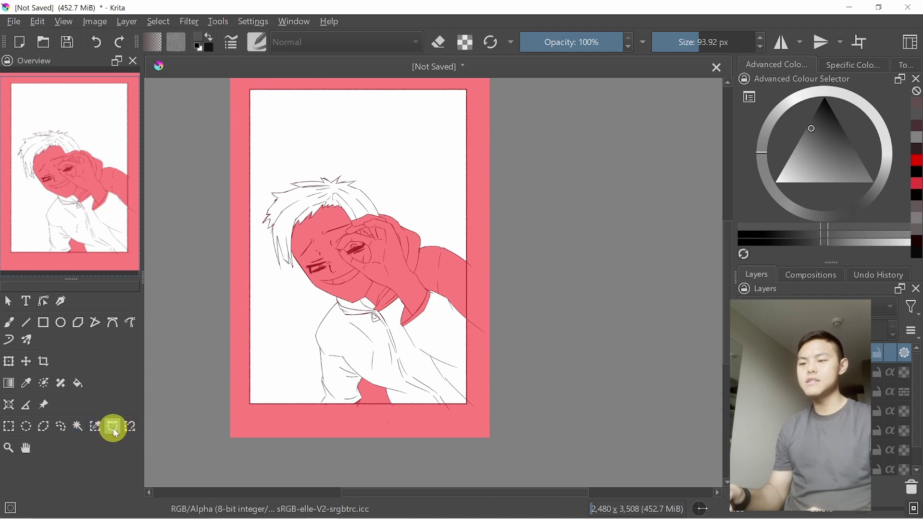
{"action": "scroll", "coordinate": [347, 280], "scroll_direction": "up", "scroll_amount": 2}
{"action": "scroll", "coordinate": [351, 269], "scroll_direction": "up", "scroll_amount": 2}
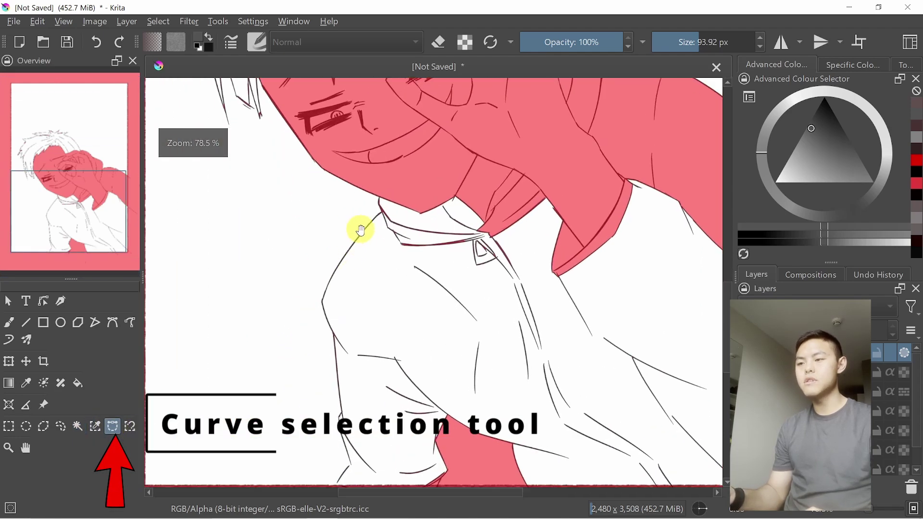
{"action": "scroll", "coordinate": [332, 298], "scroll_direction": "down", "scroll_amount": 3}
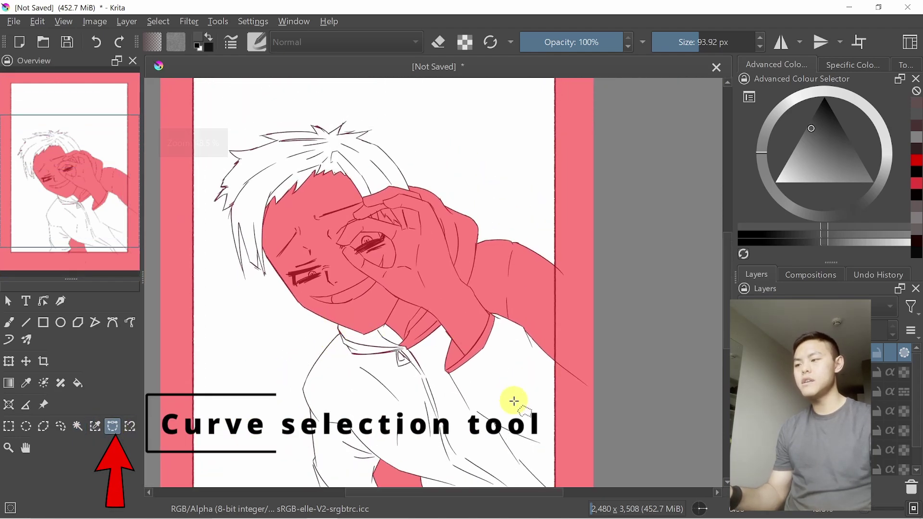
{"action": "scroll", "coordinate": [368, 295], "scroll_direction": "up", "scroll_amount": 5}
{"action": "left_click_drag", "start_coordinate": [368, 296], "coordinate": [395, 255]}
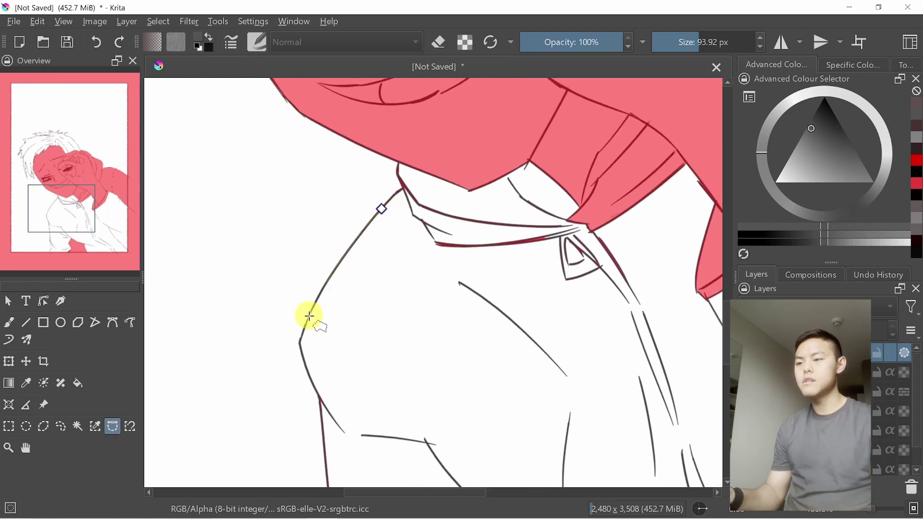
Continue the curve selection down the outer sleeve outline to the bottom border of the frame.
{"action": "scroll", "coordinate": [309, 374], "scroll_direction": "up", "scroll_amount": 3}
{"action": "left_click_drag", "start_coordinate": [319, 361], "coordinate": [316, 255]}
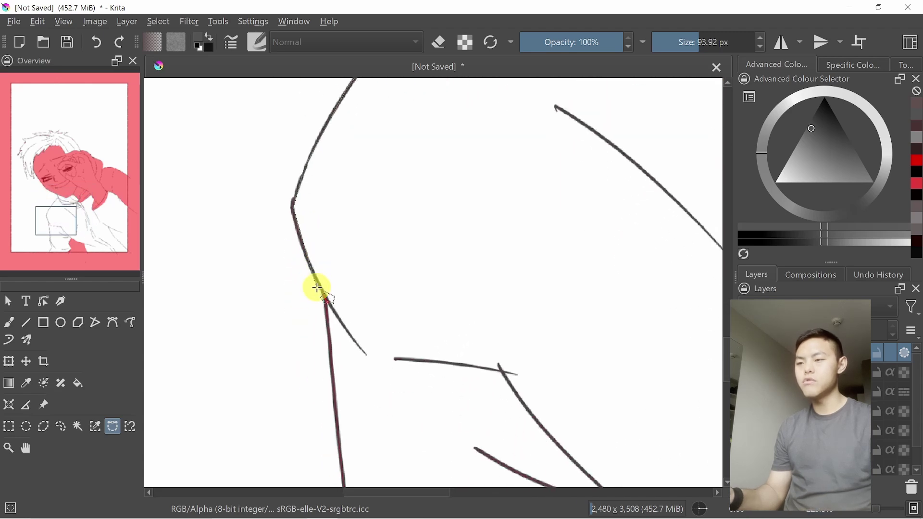
{"action": "left_click_drag", "start_coordinate": [323, 311], "coordinate": [324, 283]}
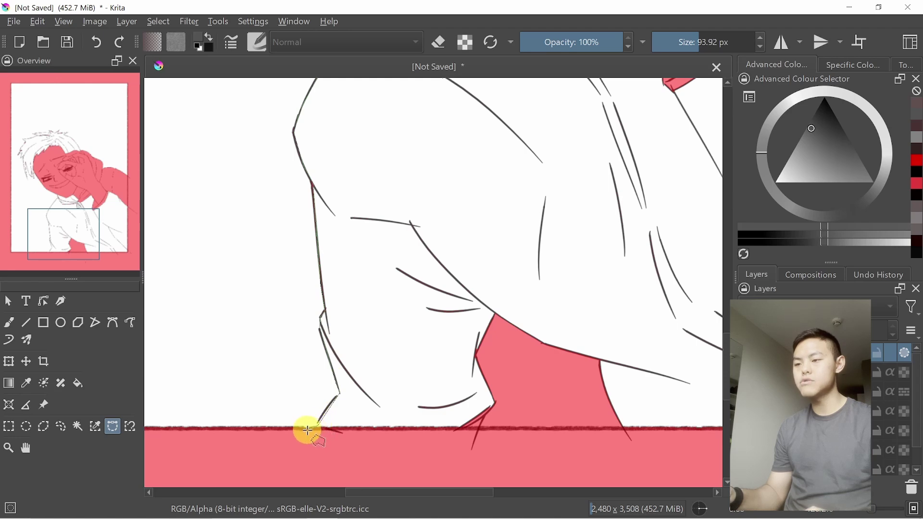
Close the curve through the background back to its starting point beside the collar, subtracting the strip outside the sleeve.
{"action": "scroll", "coordinate": [301, 414], "scroll_direction": "down", "scroll_amount": 5}
{"action": "scroll", "coordinate": [294, 385], "scroll_direction": "up", "scroll_amount": 4}
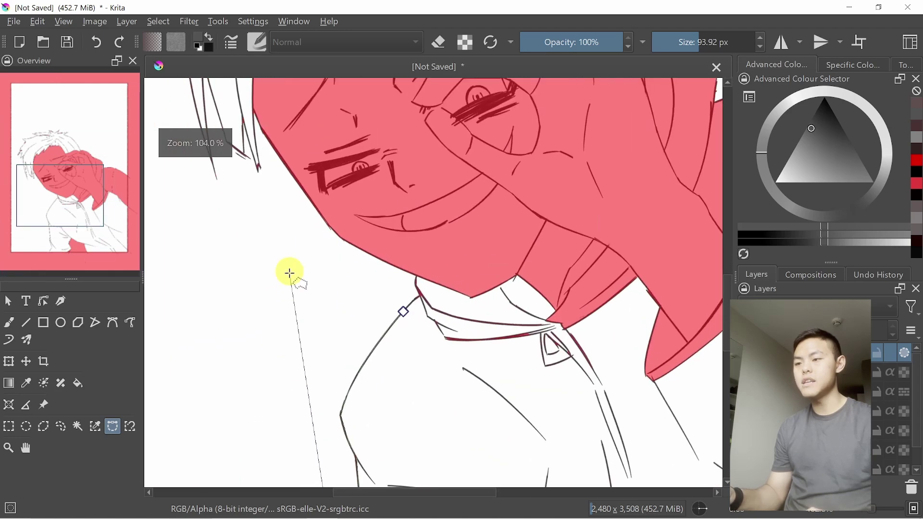
{"action": "scroll", "coordinate": [294, 245], "scroll_direction": "down", "scroll_amount": 1}
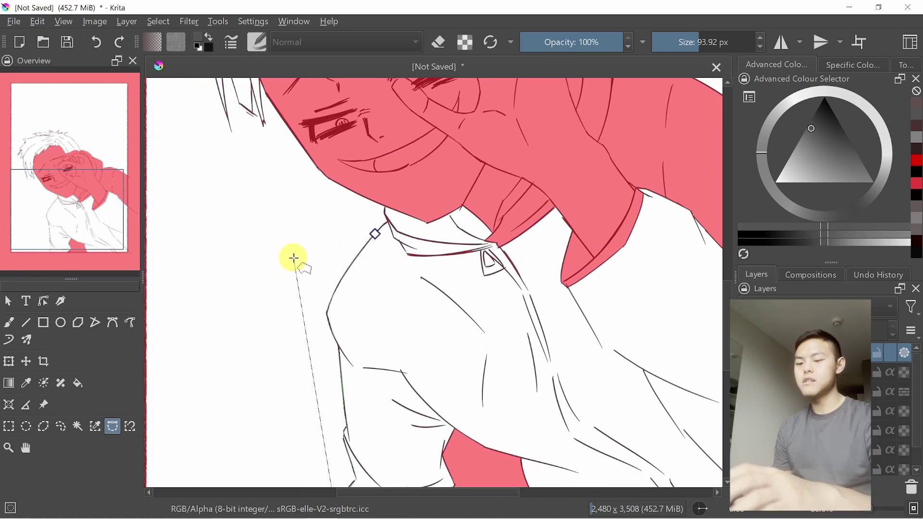
{"action": "left_click", "coordinate": [287, 240]}
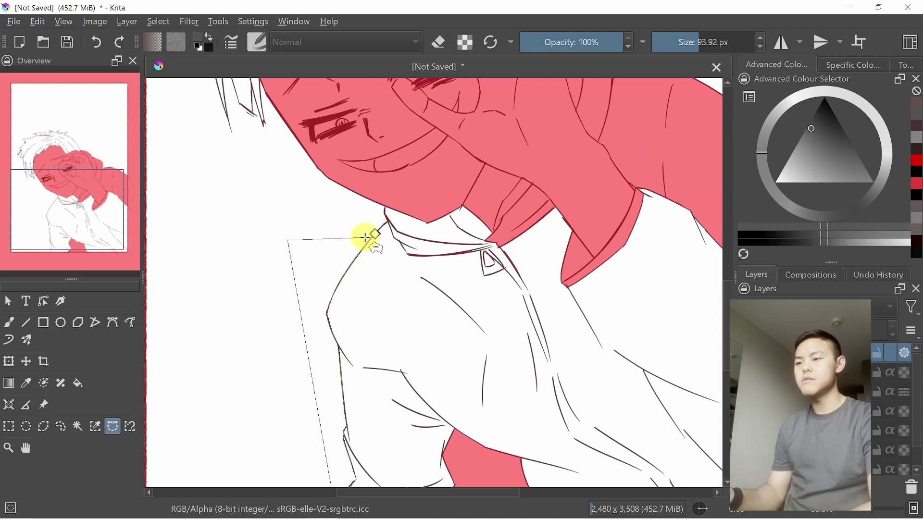
{"action": "left_click", "coordinate": [375, 233]}
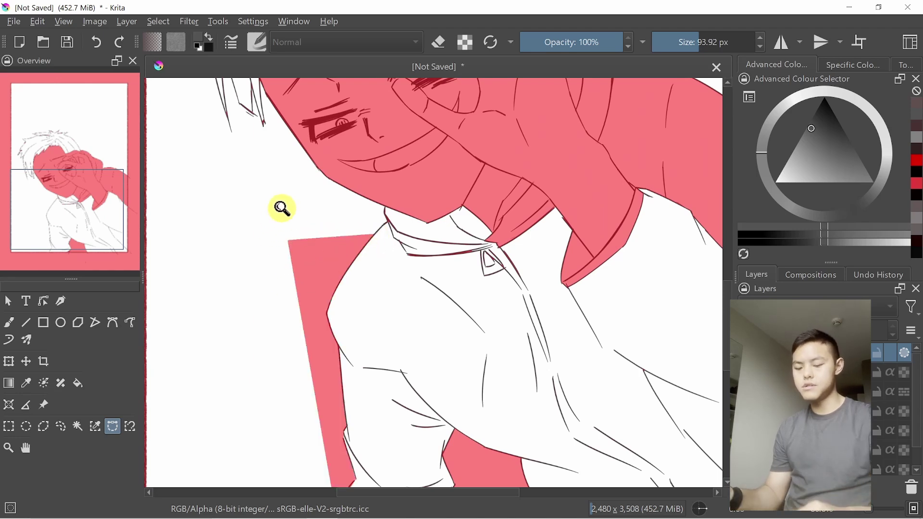
{"action": "left_click_drag", "start_coordinate": [252, 171], "coordinate": [271, 238]}
{"action": "scroll", "coordinate": [272, 239], "scroll_direction": "up", "scroll_amount": 4}
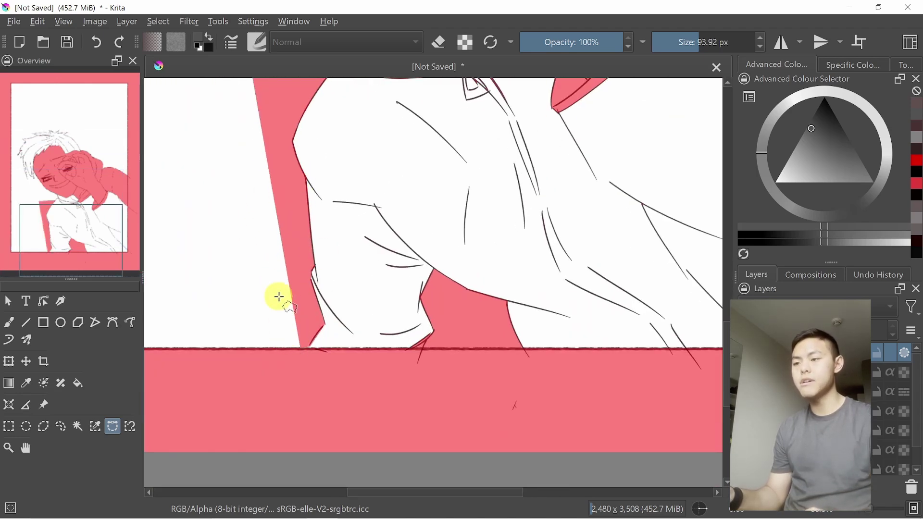
{"action": "scroll", "coordinate": [286, 216], "scroll_direction": "down", "scroll_amount": 3}
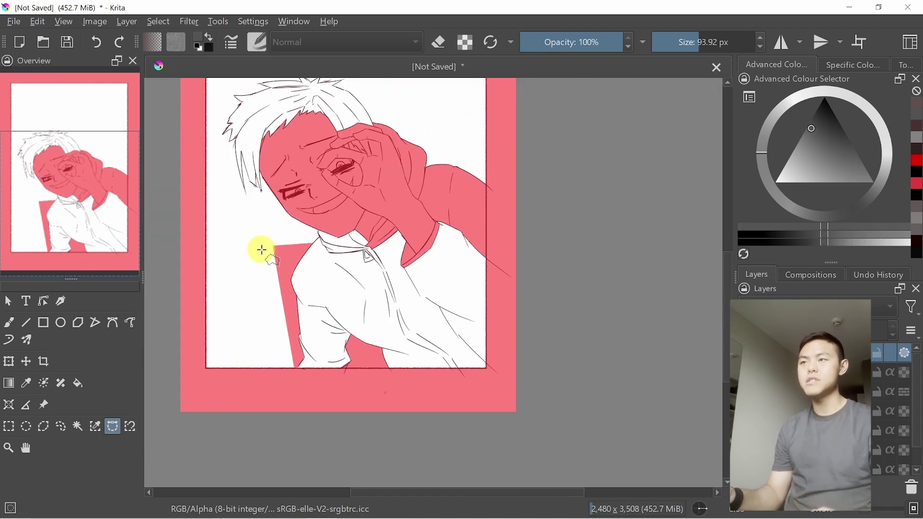
Make a tiny magnetic selection at the top of the shoulder line beside the collar.
{"action": "left_click", "coordinate": [131, 426]}
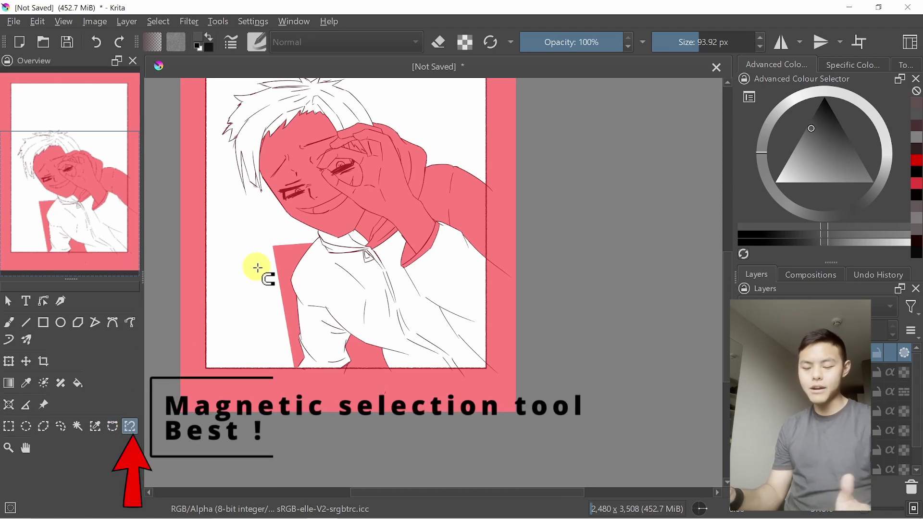
{"action": "scroll", "coordinate": [277, 259], "scroll_direction": "up", "scroll_amount": 3}
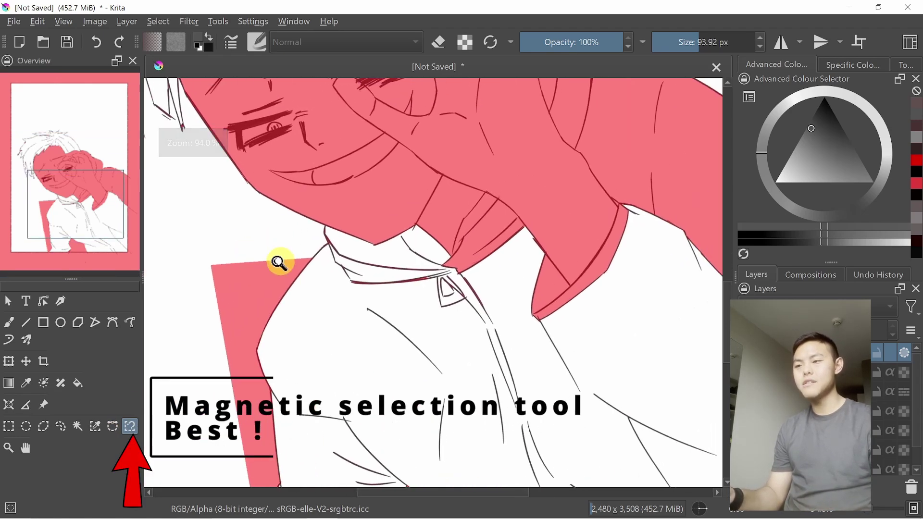
{"action": "scroll", "coordinate": [278, 260], "scroll_direction": "up", "scroll_amount": 2}
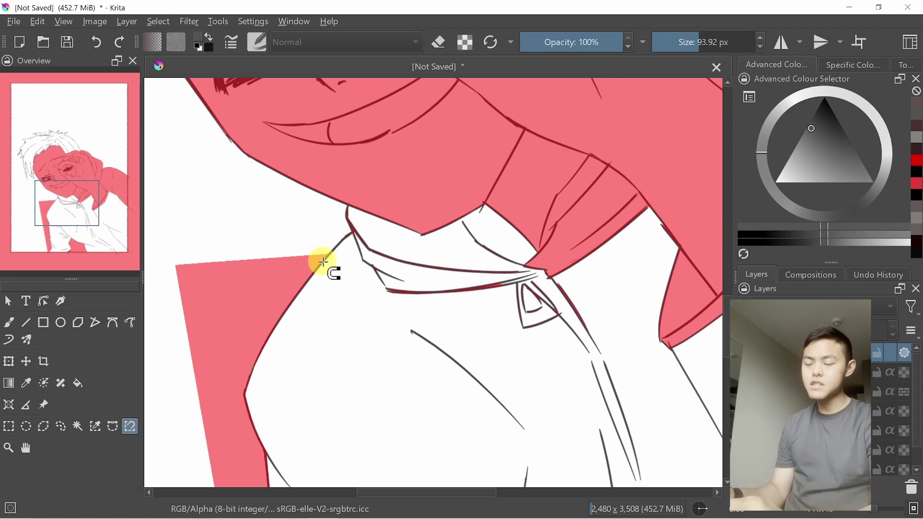
{"action": "left_click", "coordinate": [325, 261]}
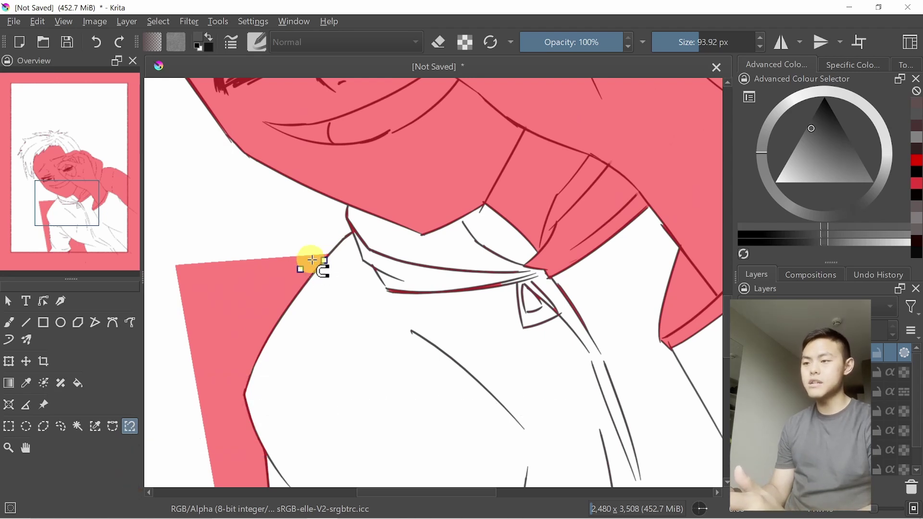
{"action": "scroll", "coordinate": [317, 262], "scroll_direction": "down", "scroll_amount": 5}
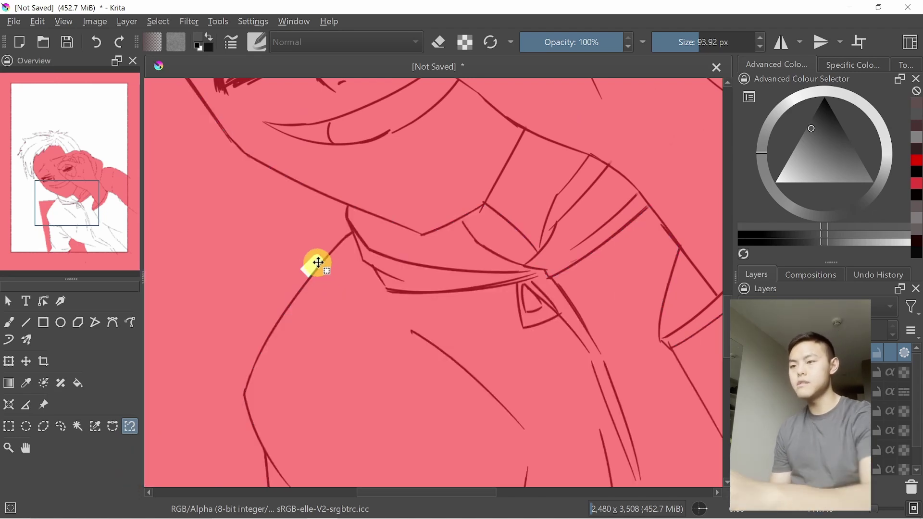
Trace and complete a magnetic selection of the background between the back shoulder line, the hood edge and the frame's right border.
{"action": "scroll", "coordinate": [352, 268], "scroll_direction": "up", "scroll_amount": 5}
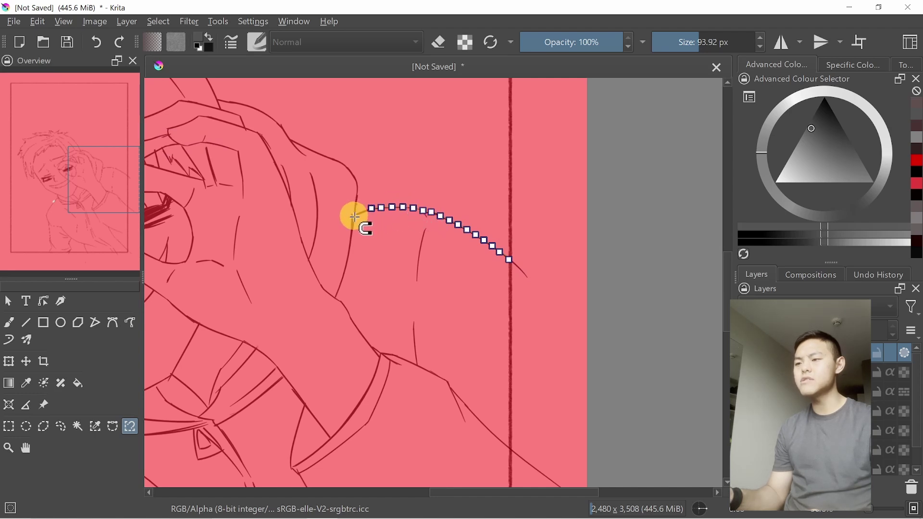
{"action": "scroll", "coordinate": [395, 149], "scroll_direction": "up", "scroll_amount": 3}
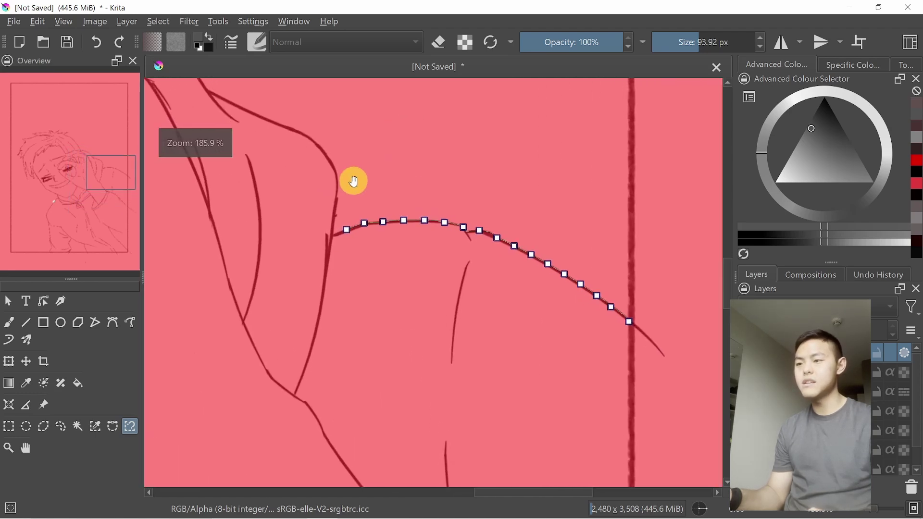
{"action": "left_click", "coordinate": [363, 243]}
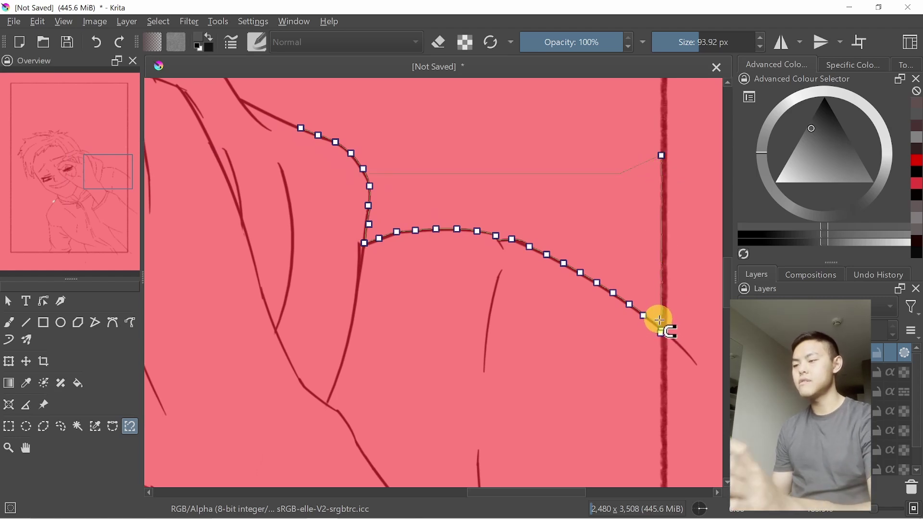
{"action": "key", "text": "Return"}
{"action": "key", "text": "Delete"}
{"action": "left_click_drag", "start_coordinate": [540, 287], "coordinate": [574, 316]}
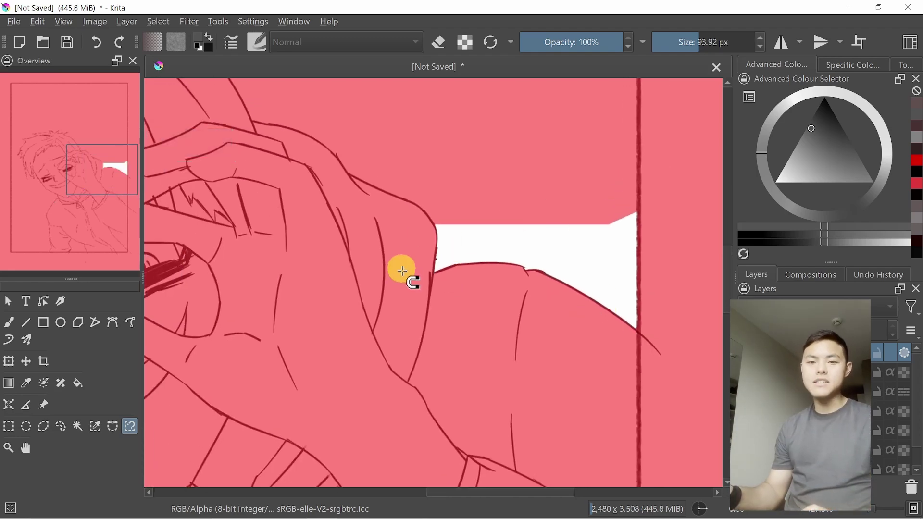
Select the area inside the frame, character included, using the Contiguous Selection tool.
{"action": "mouse_move", "coordinate": [408, 258]}
{"action": "left_mouse_down"}
{"action": "mouse_move", "coordinate": [420, 321]}
{"action": "mouse_move", "coordinate": [451, 215]}
{"action": "mouse_move", "coordinate": [450, 289]}
{"action": "mouse_move", "coordinate": [439, 304]}
{"action": "left_mouse_up"}
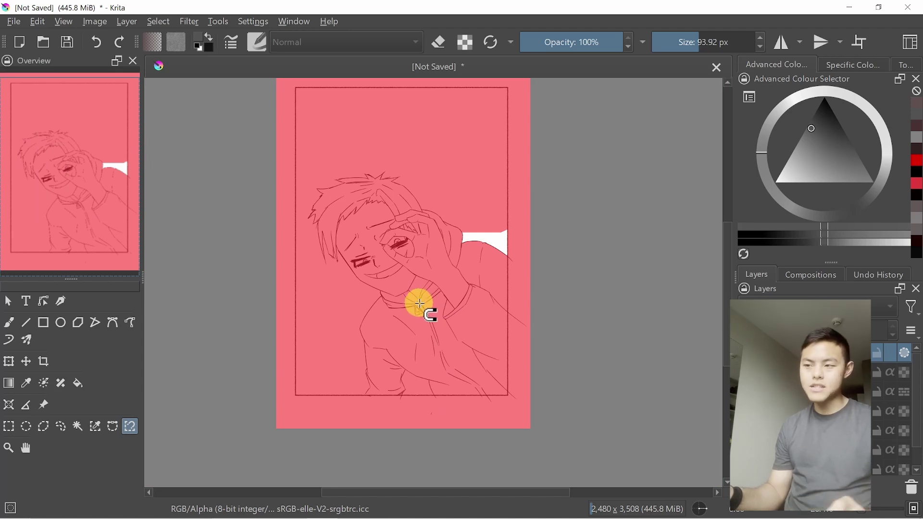
{"action": "key", "text": "b"}
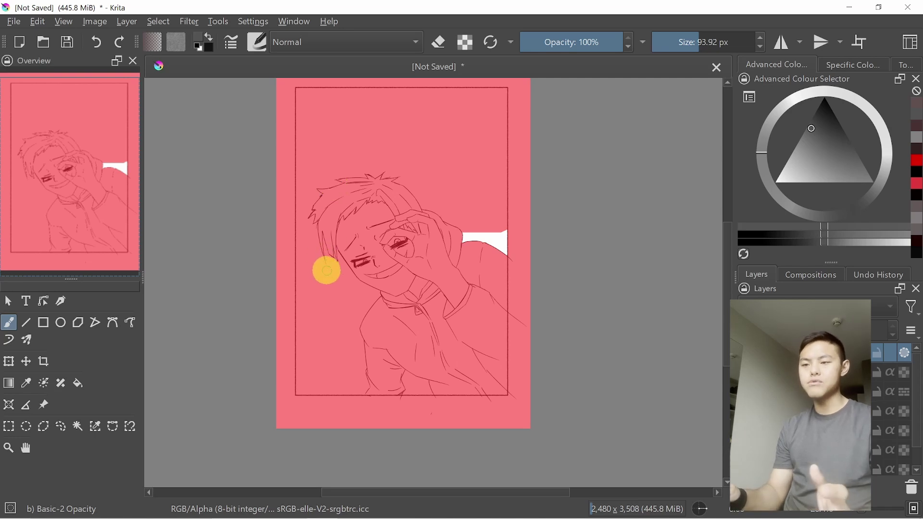
{"action": "left_click", "coordinate": [78, 426]}
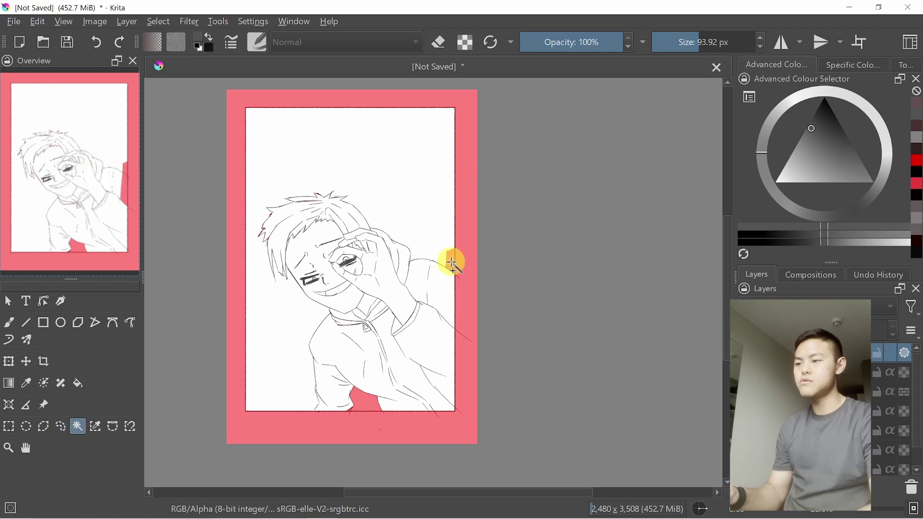
Start a magnetic selection where the back shoulder line meets the frame and trace over the shoulder and hood to the hair.
{"action": "scroll", "coordinate": [428, 276], "scroll_direction": "up", "scroll_amount": 5}
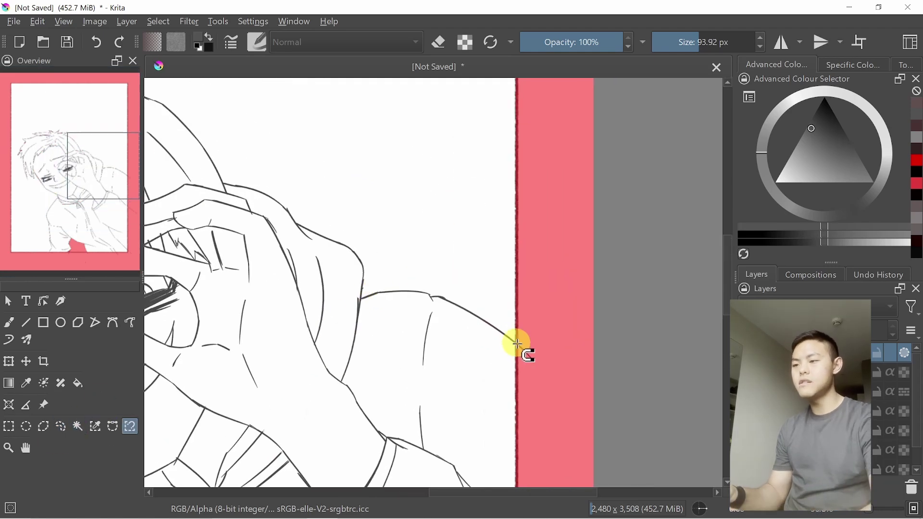
{"action": "mouse_move", "coordinate": [515, 346]}
{"action": "left_mouse_down"}
{"action": "mouse_move", "coordinate": [360, 274]}
{"action": "mouse_move", "coordinate": [316, 232]}
{"action": "mouse_move", "coordinate": [223, 178]}
{"action": "mouse_move", "coordinate": [391, 176]}
{"action": "left_mouse_up"}
{"action": "mouse_move", "coordinate": [409, 259]}
{"action": "left_mouse_down"}
{"action": "mouse_move", "coordinate": [370, 195]}
{"action": "mouse_move", "coordinate": [328, 162]}
{"action": "mouse_move", "coordinate": [267, 139]}
{"action": "mouse_move", "coordinate": [314, 116]}
{"action": "mouse_move", "coordinate": [247, 128]}
{"action": "left_mouse_up"}
{"action": "scroll", "coordinate": [352, 207], "scroll_direction": "up", "scroll_amount": 3}
{"action": "scroll", "coordinate": [352, 208], "scroll_direction": "up", "scroll_amount": 2}
Continue the magnetic selection along the hair spikes across the top of the head.
{"action": "mouse_move", "coordinate": [346, 197]}
{"action": "left_mouse_down"}
{"action": "mouse_move", "coordinate": [329, 151]}
{"action": "mouse_move", "coordinate": [263, 191]}
{"action": "mouse_move", "coordinate": [246, 163]}
{"action": "mouse_move", "coordinate": [394, 205]}
{"action": "mouse_move", "coordinate": [331, 185]}
{"action": "mouse_move", "coordinate": [363, 238]}
{"action": "left_mouse_up"}
{"action": "scroll", "coordinate": [243, 163], "scroll_direction": "down", "scroll_amount": 2}
{"action": "scroll", "coordinate": [243, 163], "scroll_direction": "up", "scroll_amount": 1}
{"action": "scroll", "coordinate": [278, 265], "scroll_direction": "down", "scroll_amount": 1}
{"action": "left_click_drag", "start_coordinate": [278, 265], "coordinate": [458, 224]}
{"action": "mouse_move", "coordinate": [458, 224]}
{"action": "left_mouse_down"}
{"action": "mouse_move", "coordinate": [379, 226]}
{"action": "mouse_move", "coordinate": [418, 160]}
{"action": "mouse_move", "coordinate": [361, 216]}
{"action": "left_mouse_up"}
{"action": "scroll", "coordinate": [351, 217], "scroll_direction": "up", "scroll_amount": 2}
{"action": "mouse_move", "coordinate": [387, 278]}
{"action": "left_mouse_down"}
{"action": "mouse_move", "coordinate": [301, 335]}
{"action": "mouse_move", "coordinate": [500, 241]}
{"action": "left_mouse_up"}
{"action": "scroll", "coordinate": [301, 335], "scroll_direction": "down", "scroll_amount": 2}
{"action": "mouse_move", "coordinate": [500, 241]}
{"action": "left_mouse_down"}
{"action": "mouse_move", "coordinate": [427, 266]}
{"action": "mouse_move", "coordinate": [371, 318]}
{"action": "left_mouse_up"}
Trace the magnetic selection down the outer side of the hair and around the strand tips beside the face.
{"action": "scroll", "coordinate": [370, 317], "scroll_direction": "up", "scroll_amount": 3}
{"action": "mouse_move", "coordinate": [434, 109]}
{"action": "left_mouse_down"}
{"action": "mouse_move", "coordinate": [422, 150]}
{"action": "mouse_move", "coordinate": [377, 191]}
{"action": "mouse_move", "coordinate": [376, 295]}
{"action": "mouse_move", "coordinate": [416, 366]}
{"action": "left_mouse_up"}
{"action": "scroll", "coordinate": [432, 135], "scroll_direction": "down", "scroll_amount": 3}
{"action": "scroll", "coordinate": [416, 366], "scroll_direction": "up", "scroll_amount": 3}
{"action": "left_click_drag", "start_coordinate": [414, 330], "coordinate": [382, 458]}
{"action": "left_click_drag", "start_coordinate": [382, 458], "coordinate": [354, 116]}
{"action": "scroll", "coordinate": [354, 116], "scroll_direction": "down", "scroll_amount": 3}
Continue the magnetic selection along the cheek and jaw and down the outer sleeve to the frame's bottom border.
{"action": "mouse_move", "coordinate": [359, 196]}
{"action": "left_mouse_down"}
{"action": "mouse_move", "coordinate": [401, 366]}
{"action": "mouse_move", "coordinate": [420, 397]}
{"action": "mouse_move", "coordinate": [403, 180]}
{"action": "mouse_move", "coordinate": [451, 363]}
{"action": "mouse_move", "coordinate": [493, 391]}
{"action": "mouse_move", "coordinate": [506, 379]}
{"action": "mouse_move", "coordinate": [531, 431]}
{"action": "mouse_move", "coordinate": [537, 338]}
{"action": "left_mouse_up"}
{"action": "scroll", "coordinate": [536, 339], "scroll_direction": "down", "scroll_amount": 3}
{"action": "scroll", "coordinate": [515, 379], "scroll_direction": "down", "scroll_amount": 2}
{"action": "left_click_drag", "start_coordinate": [515, 379], "coordinate": [325, 212]}
{"action": "mouse_move", "coordinate": [344, 211]}
{"action": "left_mouse_down"}
{"action": "mouse_move", "coordinate": [398, 282]}
{"action": "mouse_move", "coordinate": [440, 302]}
{"action": "mouse_move", "coordinate": [385, 417]}
{"action": "mouse_move", "coordinate": [392, 464]}
{"action": "mouse_move", "coordinate": [360, 427]}
{"action": "mouse_move", "coordinate": [384, 284]}
{"action": "mouse_move", "coordinate": [378, 319]}
{"action": "mouse_move", "coordinate": [393, 386]}
{"action": "mouse_move", "coordinate": [367, 415]}
{"action": "mouse_move", "coordinate": [322, 407]}
{"action": "mouse_move", "coordinate": [291, 306]}
{"action": "mouse_move", "coordinate": [292, 278]}
{"action": "mouse_move", "coordinate": [305, 289]}
{"action": "mouse_move", "coordinate": [289, 238]}
{"action": "mouse_move", "coordinate": [559, 181]}
{"action": "mouse_move", "coordinate": [543, 274]}
{"action": "left_mouse_up"}
Take the magnetic selection around the frame's corners and close it at the shoulder, subtracting the background around the character.
{"action": "scroll", "coordinate": [361, 427], "scroll_direction": "down", "scroll_amount": 2}
{"action": "scroll", "coordinate": [361, 427], "scroll_direction": "up", "scroll_amount": 4}
{"action": "scroll", "coordinate": [303, 344], "scroll_direction": "down", "scroll_amount": 2}
{"action": "scroll", "coordinate": [289, 293], "scroll_direction": "down", "scroll_amount": 1}
{"action": "scroll", "coordinate": [309, 303], "scroll_direction": "up", "scroll_amount": 1}
{"action": "scroll", "coordinate": [289, 237], "scroll_direction": "down", "scroll_amount": 2}
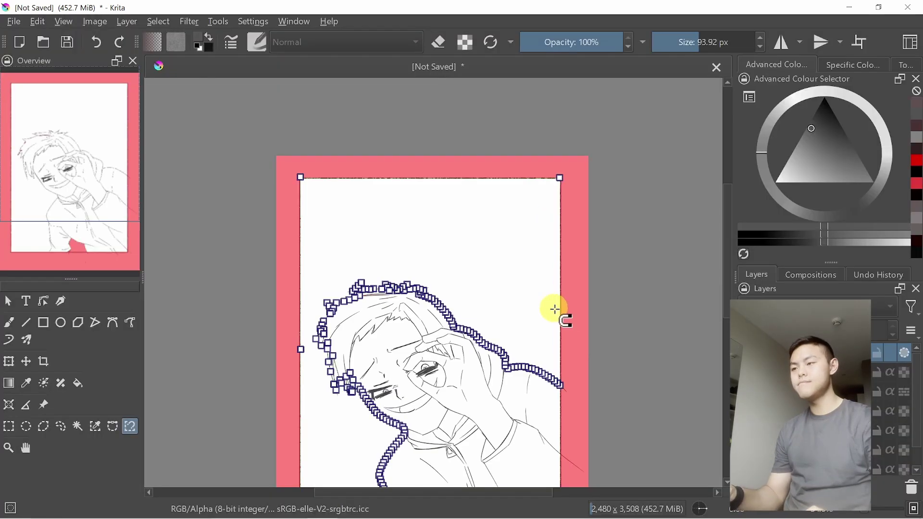
{"action": "scroll", "coordinate": [554, 309], "scroll_direction": "up", "scroll_amount": 2}
{"action": "mouse_move", "coordinate": [554, 309]}
{"action": "left_mouse_down"}
{"action": "mouse_move", "coordinate": [507, 240]}
{"action": "mouse_move", "coordinate": [506, 363]}
{"action": "left_mouse_up"}
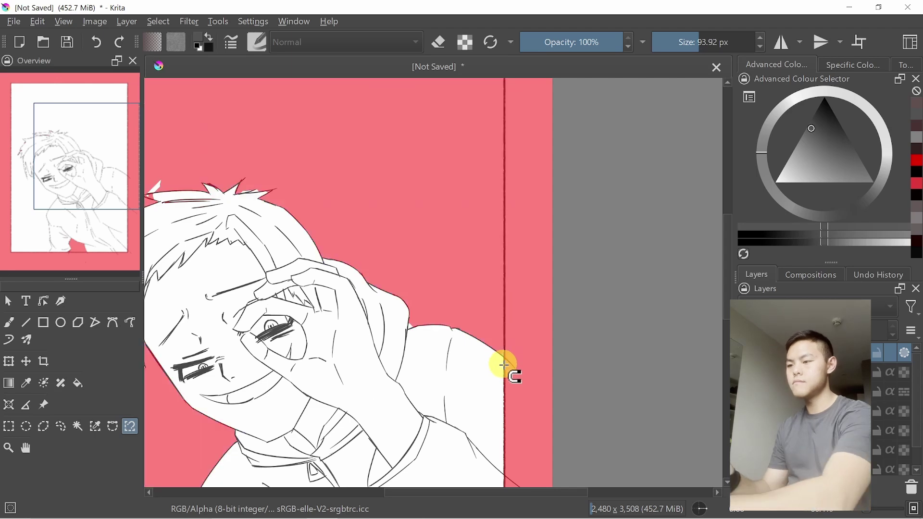
Clean up the stray sliver beside the upper hair tip with the Freehand Selection tool.
{"action": "scroll", "coordinate": [506, 186], "scroll_direction": "down", "scroll_amount": 3}
{"action": "scroll", "coordinate": [431, 287], "scroll_direction": "up", "scroll_amount": 5}
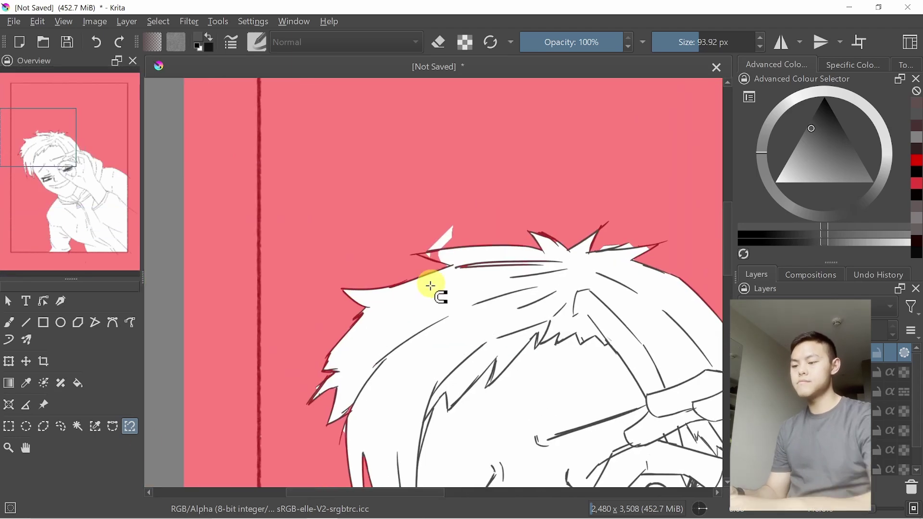
{"action": "scroll", "coordinate": [468, 258], "scroll_direction": "up", "scroll_amount": 5}
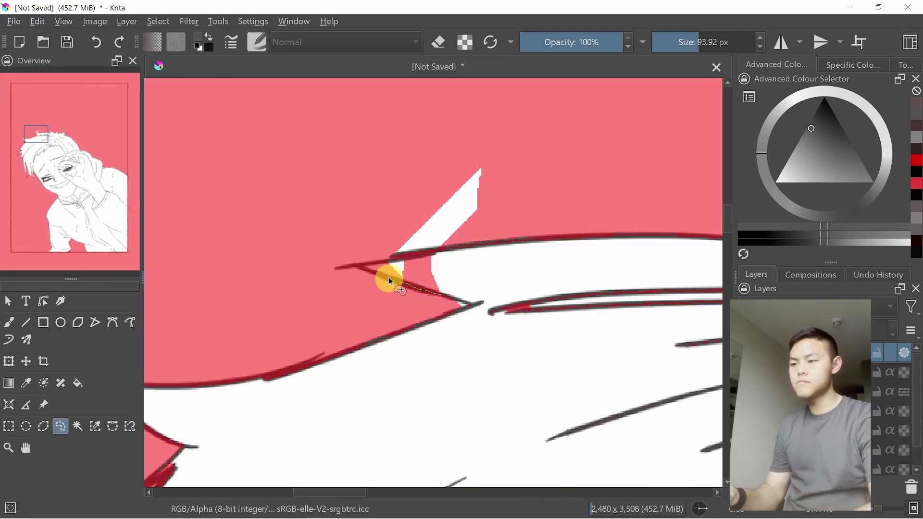
{"action": "scroll", "coordinate": [340, 325], "scroll_direction": "down", "scroll_amount": 3}
{"action": "scroll", "coordinate": [391, 268], "scroll_direction": "up", "scroll_amount": 3}
{"action": "mouse_move", "coordinate": [394, 267]}
{"action": "left_mouse_down"}
{"action": "mouse_move", "coordinate": [505, 267]}
{"action": "mouse_move", "coordinate": [476, 242]}
{"action": "left_mouse_up"}
Try to correct the selection edge along the spikes on top of the head with a freehand selection.
{"action": "mouse_move", "coordinate": [607, 250]}
{"action": "left_mouse_down"}
{"action": "mouse_move", "coordinate": [583, 274]}
{"action": "mouse_move", "coordinate": [548, 262]}
{"action": "mouse_move", "coordinate": [553, 256]}
{"action": "left_mouse_up"}
{"action": "scroll", "coordinate": [518, 350], "scroll_direction": "down", "scroll_amount": 4}
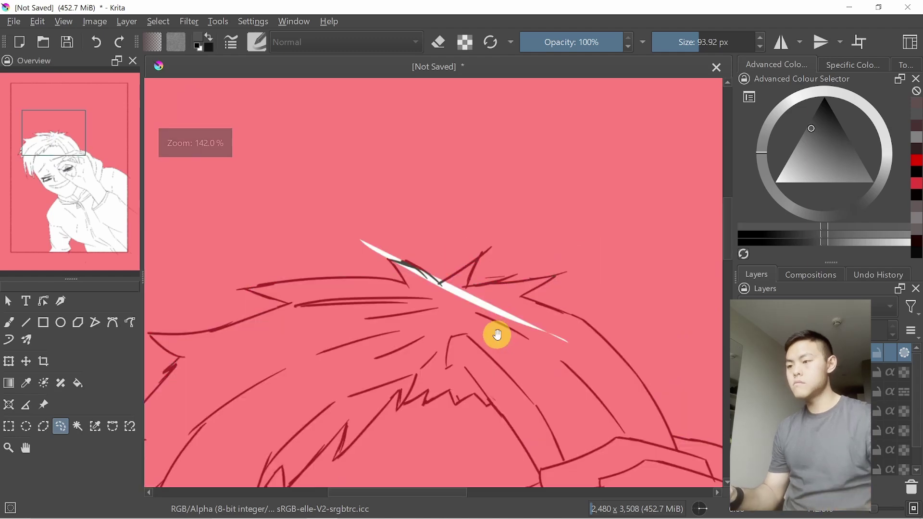
{"action": "left_click_drag", "start_coordinate": [496, 336], "coordinate": [428, 173]}
Correct the selection edge at the sleeve cuff near the frame's bottom border with a freehand selection.
{"action": "scroll", "coordinate": [428, 173], "scroll_direction": "up", "scroll_amount": 2}
{"action": "scroll", "coordinate": [444, 222], "scroll_direction": "up", "scroll_amount": 4}
{"action": "scroll", "coordinate": [450, 210], "scroll_direction": "down", "scroll_amount": 4}
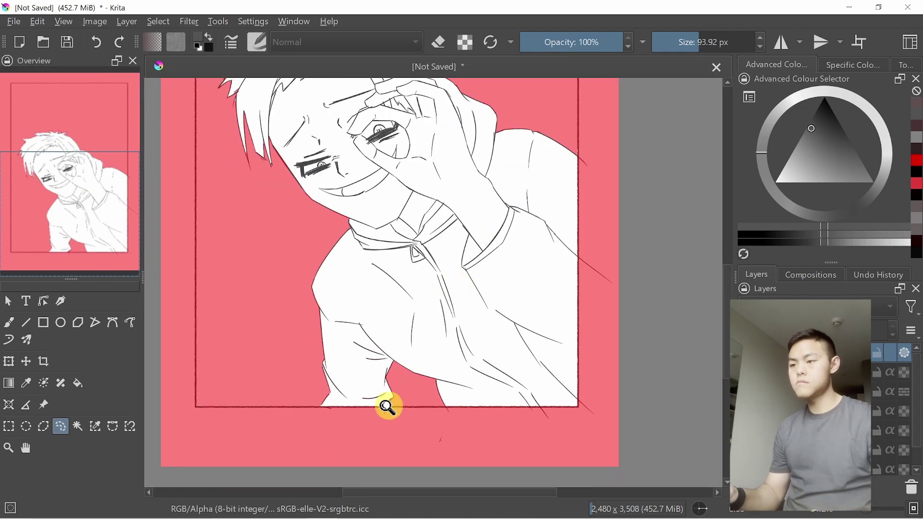
{"action": "scroll", "coordinate": [414, 284], "scroll_direction": "up", "scroll_amount": 4}
{"action": "mouse_move", "coordinate": [466, 211]}
{"action": "left_mouse_down"}
{"action": "mouse_move", "coordinate": [413, 333]}
{"action": "mouse_move", "coordinate": [347, 262]}
{"action": "left_mouse_up"}
{"action": "scroll", "coordinate": [457, 192], "scroll_direction": "down", "scroll_amount": 4}
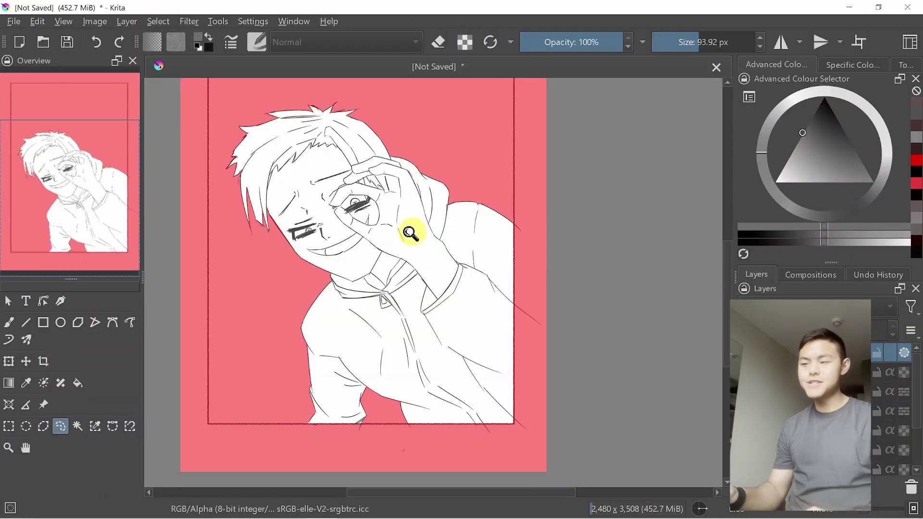
Paint the whole selected character silhouette grey on the paint layer, using the Basic-1 size brush at 275.08 px.
{"action": "scroll", "coordinate": [411, 233], "scroll_direction": "down", "scroll_amount": 3}
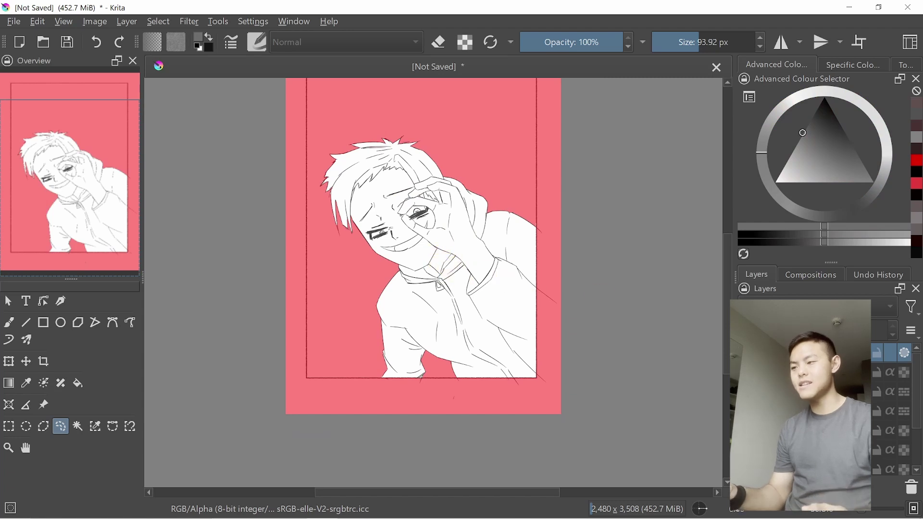
{"action": "left_click", "coordinate": [800, 430]}
{"action": "key", "text": "b"}
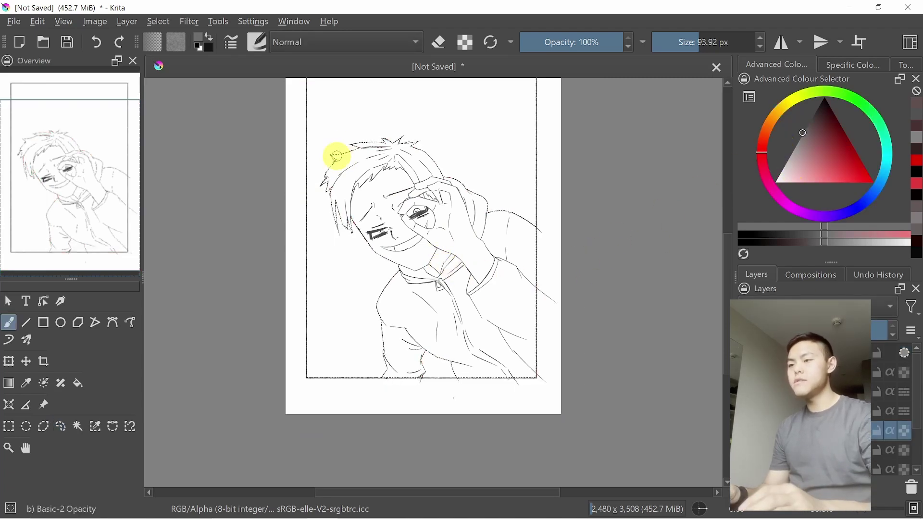
{"action": "mouse_move", "coordinate": [341, 158]}
{"action": "left_mouse_down"}
{"action": "mouse_move", "coordinate": [357, 133]}
{"action": "mouse_move", "coordinate": [369, 214]}
{"action": "mouse_move", "coordinate": [336, 138]}
{"action": "mouse_move", "coordinate": [321, 229]}
{"action": "mouse_move", "coordinate": [361, 190]}
{"action": "mouse_move", "coordinate": [362, 281]}
{"action": "mouse_move", "coordinate": [405, 132]}
{"action": "mouse_move", "coordinate": [417, 120]}
{"action": "mouse_move", "coordinate": [405, 221]}
{"action": "mouse_move", "coordinate": [438, 211]}
{"action": "left_mouse_up"}
{"action": "key", "text": "/"}
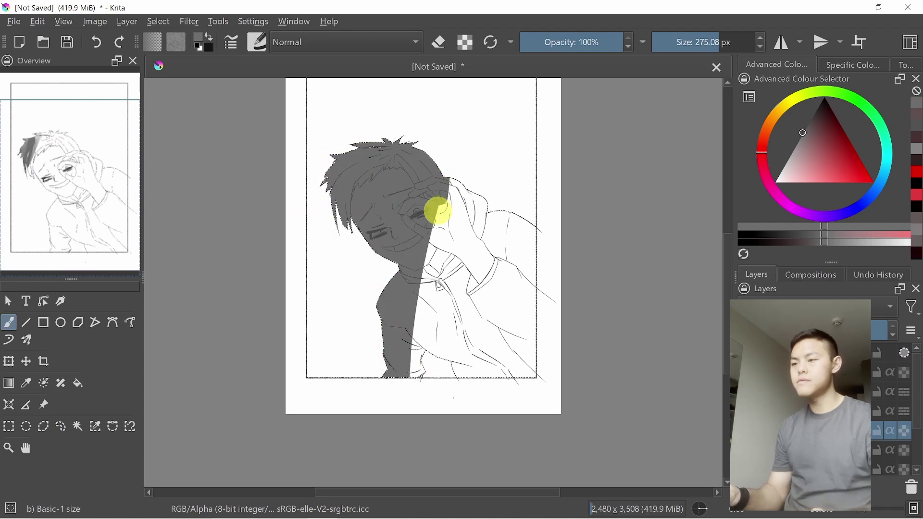
{"action": "mouse_move", "coordinate": [421, 253]}
{"action": "left_mouse_down"}
{"action": "mouse_move", "coordinate": [436, 386]}
{"action": "mouse_move", "coordinate": [451, 418]}
{"action": "mouse_move", "coordinate": [496, 177]}
{"action": "mouse_move", "coordinate": [532, 388]}
{"action": "left_mouse_up"}
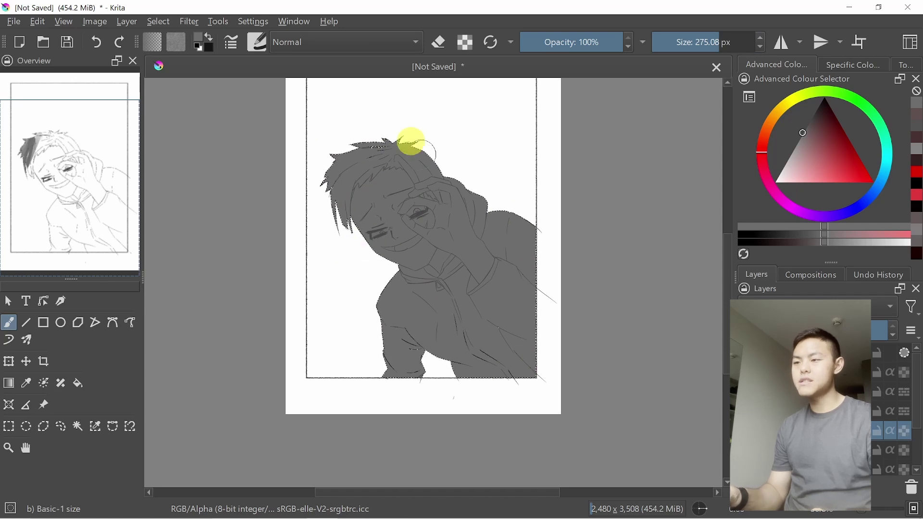
Deselect the silhouette and set the brush size to 81.51 px.
{"action": "key", "text": "ctrl+shift+a"}
{"action": "left_click_drag", "start_coordinate": [485, 270], "coordinate": [498, 260]}
{"action": "left_click", "coordinate": [702, 42]}
{"action": "left_click_drag", "start_coordinate": [702, 43], "coordinate": [696, 43]}
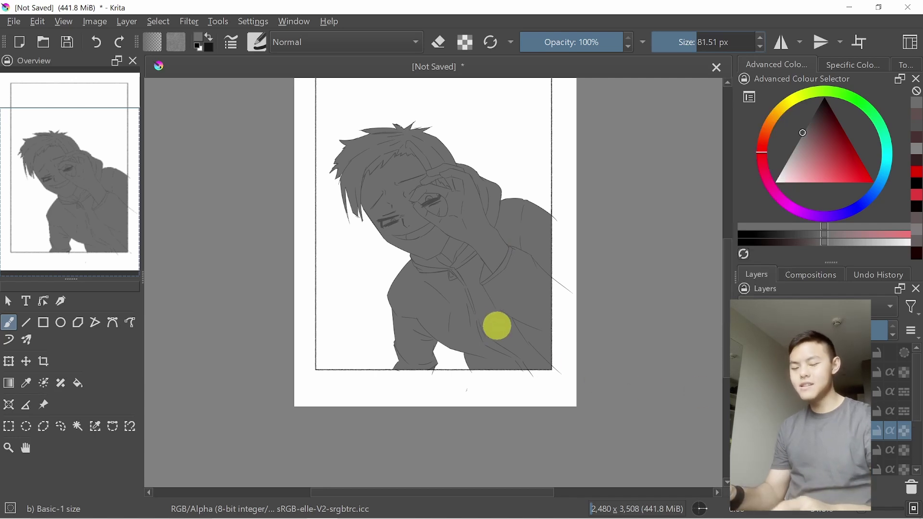
Lock the alpha of the grey silhouette layer and choose a much darker grey as the brush colour.
{"action": "mouse_move", "coordinate": [494, 276]}
{"action": "left_mouse_down"}
{"action": "mouse_move", "coordinate": [486, 322]}
{"action": "mouse_move", "coordinate": [501, 293]}
{"action": "left_mouse_up"}
{"action": "left_click", "coordinate": [884, 433]}
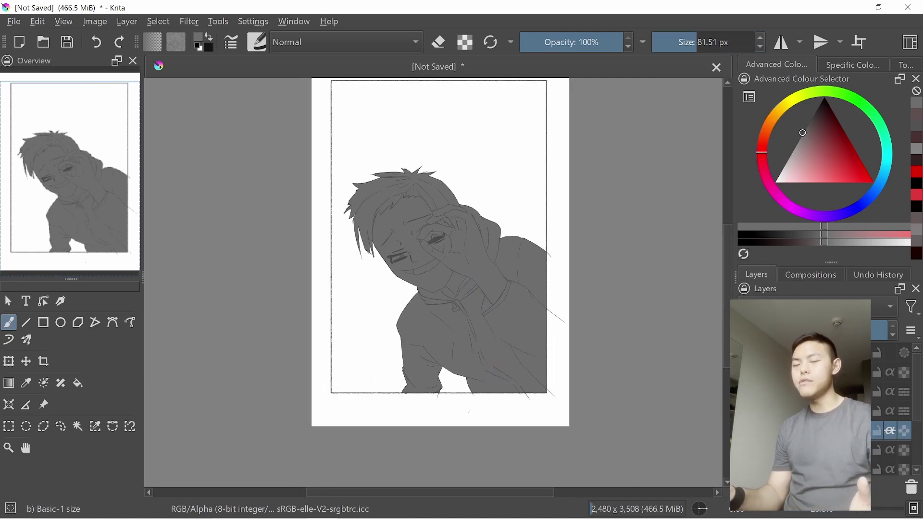
{"action": "left_click", "coordinate": [408, 296]}
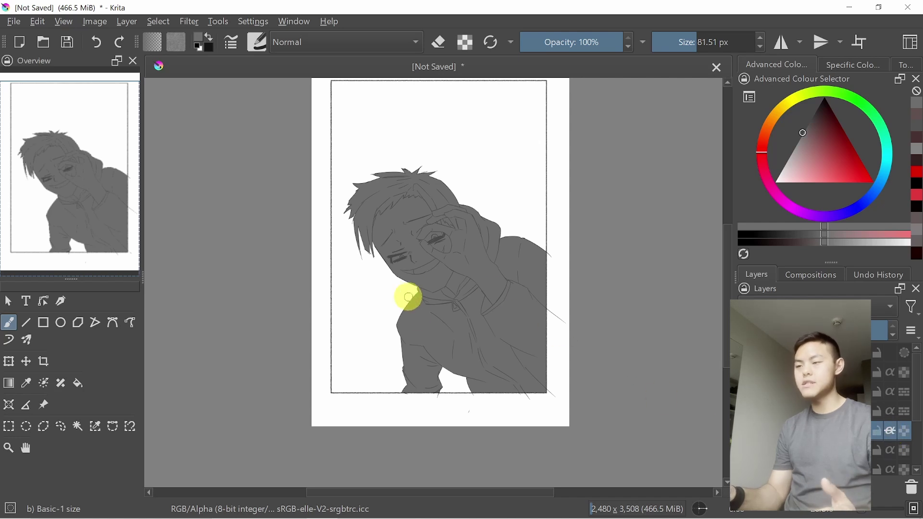
{"action": "left_click_drag", "start_coordinate": [428, 308], "coordinate": [396, 237]}
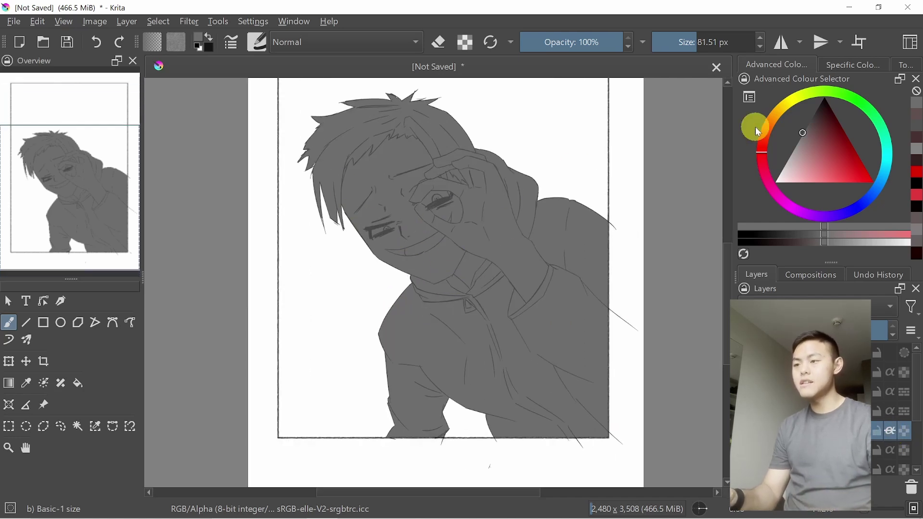
{"action": "left_click", "coordinate": [817, 113]}
Try dark strokes along the cheek and jaw edge of the silhouette, undoing them.
{"action": "mouse_move", "coordinate": [332, 198]}
{"action": "left_mouse_down"}
{"action": "mouse_move", "coordinate": [418, 278]}
{"action": "mouse_move", "coordinate": [442, 281]}
{"action": "left_mouse_up"}
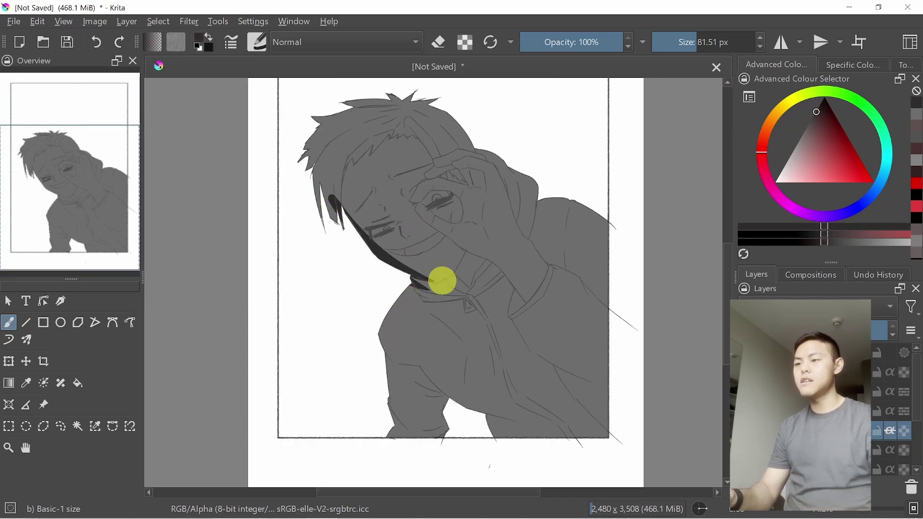
{"action": "key", "text": "ctrl+z"}
{"action": "key", "text": "ctrl+z"}
{"action": "left_click_drag", "start_coordinate": [339, 200], "coordinate": [430, 284]}
{"action": "key", "text": "ctrl+z"}
{"action": "left_click_drag", "start_coordinate": [337, 196], "coordinate": [435, 283]}
{"action": "key", "text": "ctrl+z"}
Paint dark grey over the outer sleeve and lower torso, up to the hoodie's front opening.
{"action": "mouse_move", "coordinate": [406, 325]}
{"action": "left_mouse_down"}
{"action": "mouse_move", "coordinate": [413, 439]}
{"action": "mouse_move", "coordinate": [390, 411]}
{"action": "mouse_move", "coordinate": [384, 326]}
{"action": "mouse_move", "coordinate": [397, 439]}
{"action": "mouse_move", "coordinate": [402, 308]}
{"action": "mouse_move", "coordinate": [445, 403]}
{"action": "mouse_move", "coordinate": [475, 433]}
{"action": "mouse_move", "coordinate": [413, 307]}
{"action": "mouse_move", "coordinate": [434, 365]}
{"action": "mouse_move", "coordinate": [415, 327]}
{"action": "mouse_move", "coordinate": [577, 454]}
{"action": "mouse_move", "coordinate": [591, 388]}
{"action": "left_mouse_up"}
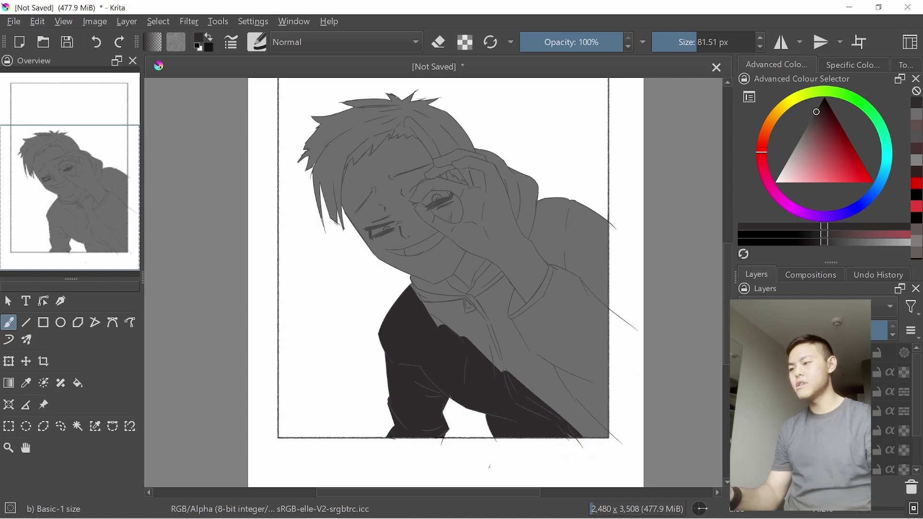
Bring up the notes page, circle "Base colour" by hand and add a short vertical mark below the circle.
{"action": "left_click", "coordinate": [865, 430]}
{"action": "left_click_drag", "start_coordinate": [914, 397], "coordinate": [915, 423]}
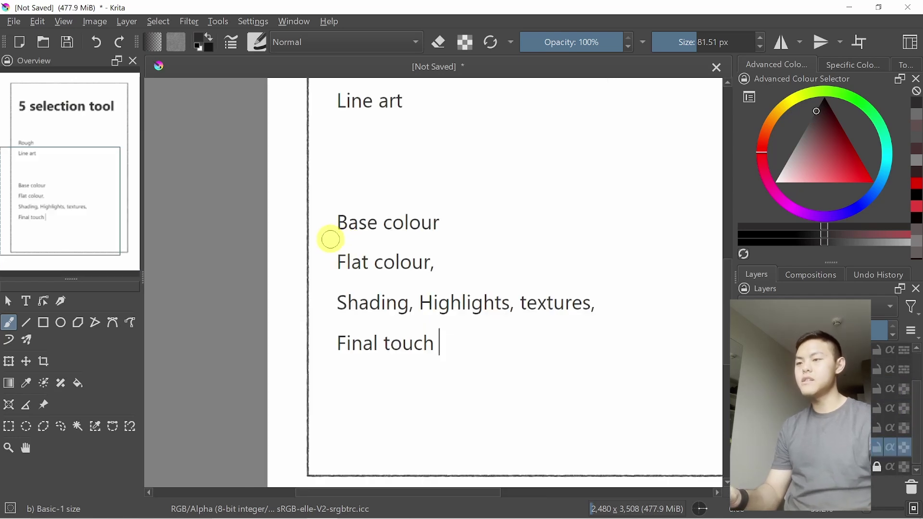
{"action": "left_click_drag", "start_coordinate": [331, 239], "coordinate": [328, 206]}
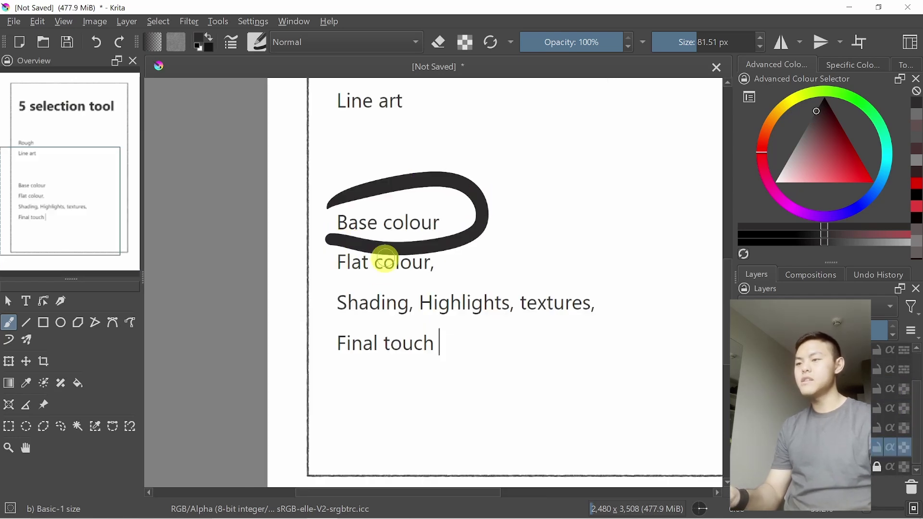
{"action": "left_click_drag", "start_coordinate": [440, 297], "coordinate": [474, 302]}
{"action": "left_click_drag", "start_coordinate": [468, 271], "coordinate": [469, 290]}
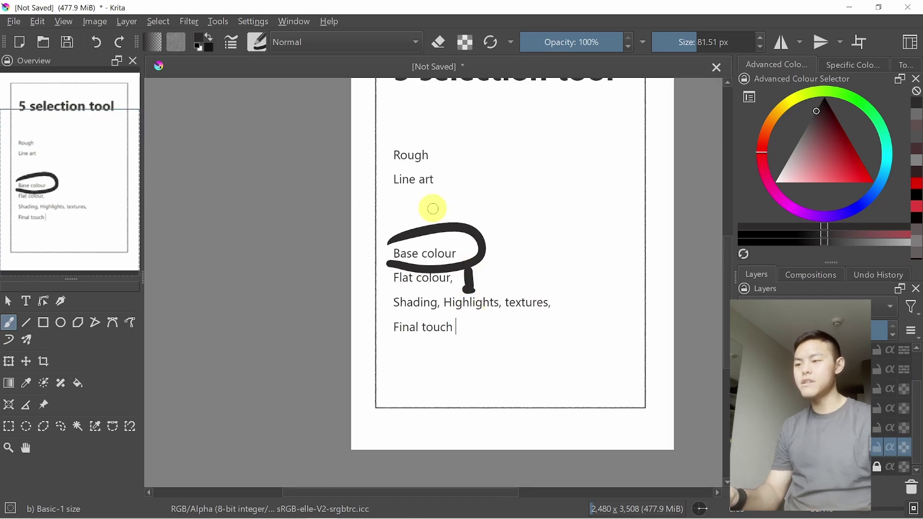
Handwrite "selection" with a symbol in front of it between the "Line art" and "Base colour" notes.
{"action": "left_click_drag", "start_coordinate": [431, 200], "coordinate": [453, 222]}
{"action": "scroll", "coordinate": [441, 228], "scroll_direction": "up", "scroll_amount": 2}
{"action": "mouse_move", "coordinate": [461, 183]}
{"action": "left_mouse_down"}
{"action": "mouse_move", "coordinate": [529, 176]}
{"action": "mouse_move", "coordinate": [551, 158]}
{"action": "mouse_move", "coordinate": [568, 173]}
{"action": "mouse_move", "coordinate": [617, 172]}
{"action": "left_mouse_up"}
{"action": "scroll", "coordinate": [572, 225], "scroll_direction": "down", "scroll_amount": 3}
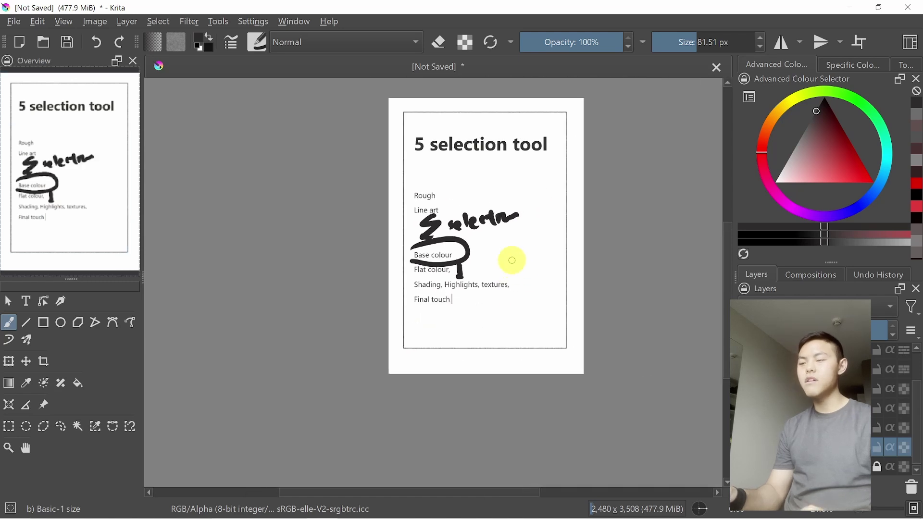